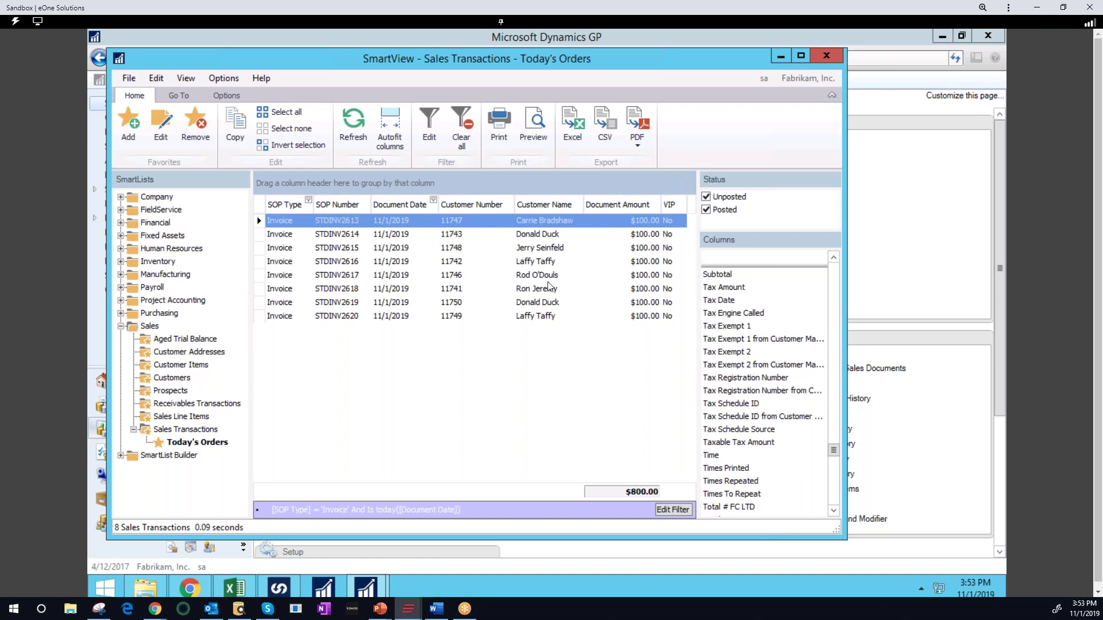
# Select the first $100.00 invoice in SmartView's Today's Orders list
pyautogui.click(525, 223)
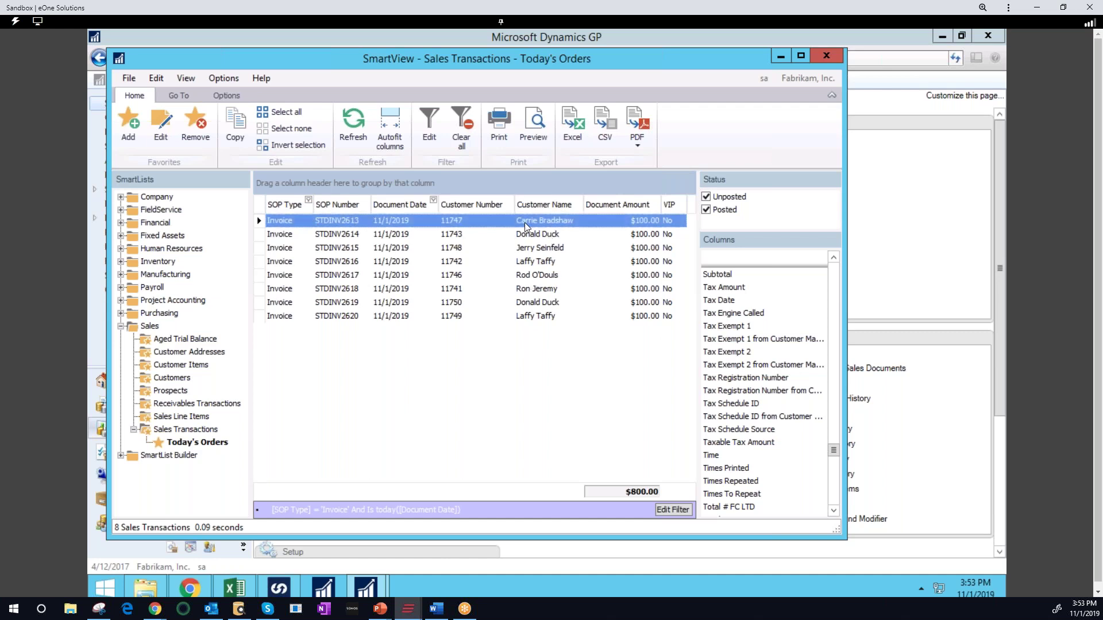
pyautogui.doubleClick(525, 226)
pyautogui.moveTo(571, 151); pyautogui.dragTo(443, 85)
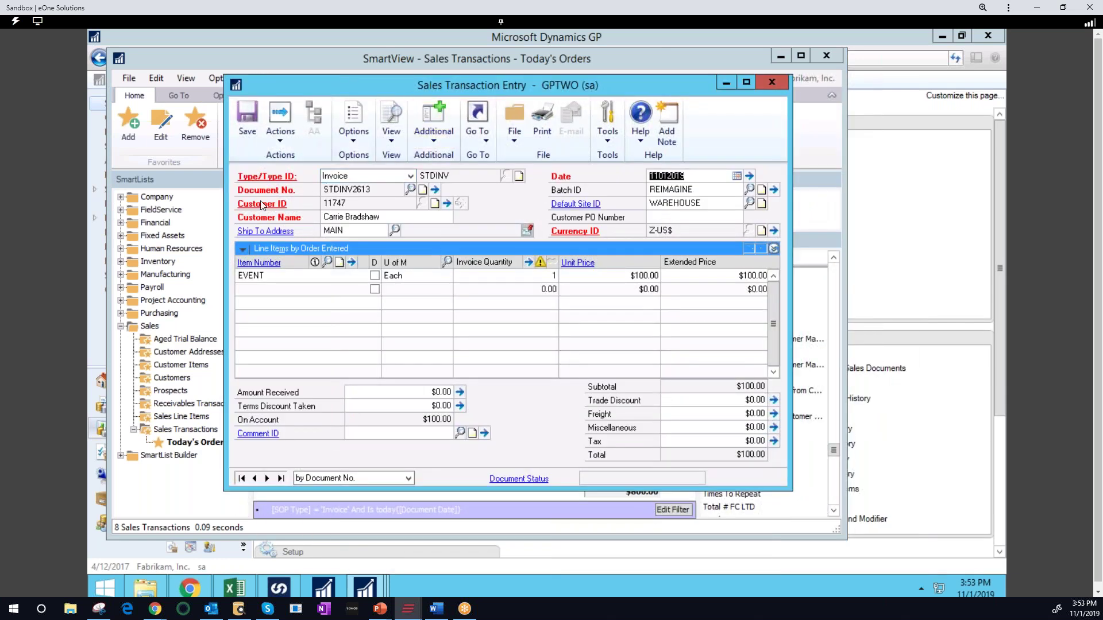
pyautogui.click(284, 221)
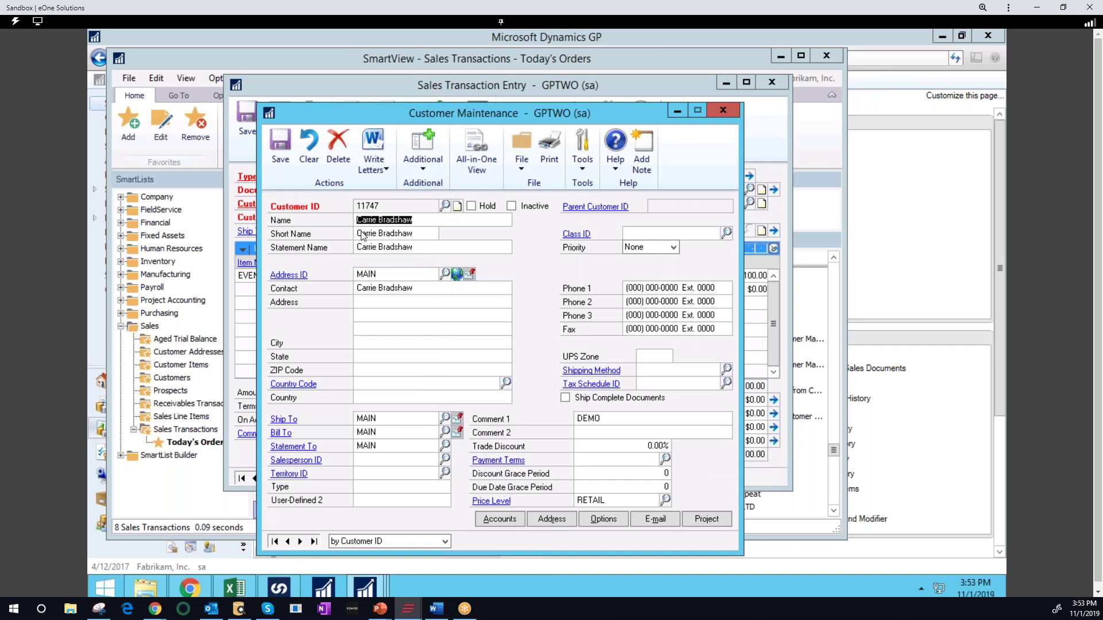
pyautogui.click(366, 303)
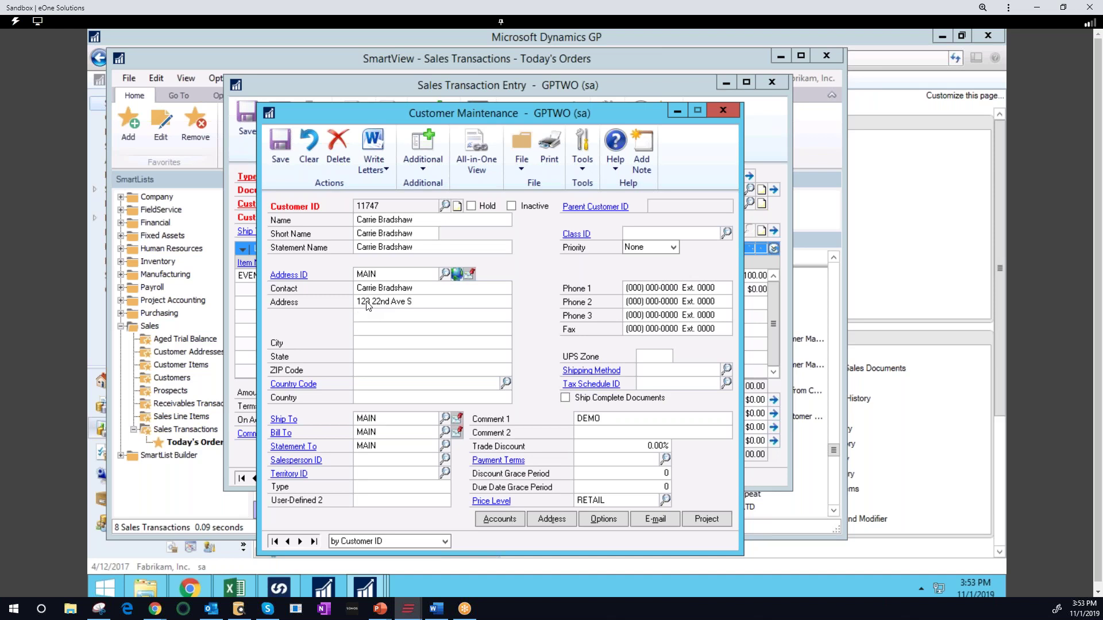
pyautogui.write('Fargo')
pyautogui.press('Tab')
pyautogui.write('58104')
# Assign customer class USA-MNWI-T4, save the customer, and close the order windows
pyautogui.click(726, 233)
pyautogui.click(476, 415)
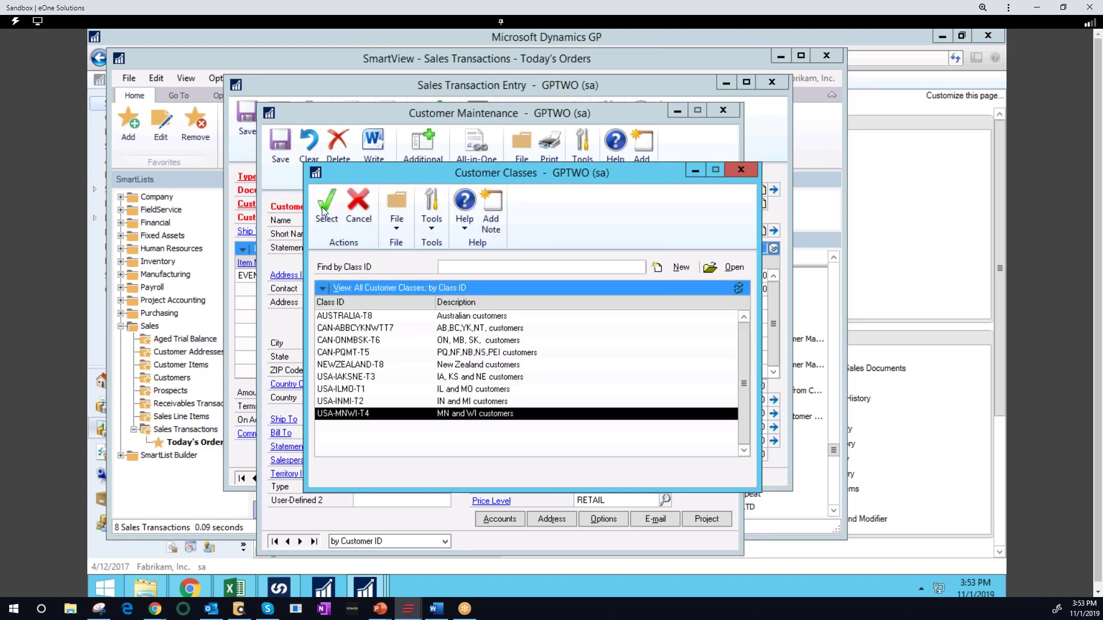
pyautogui.click(325, 206)
pyautogui.click(491, 351)
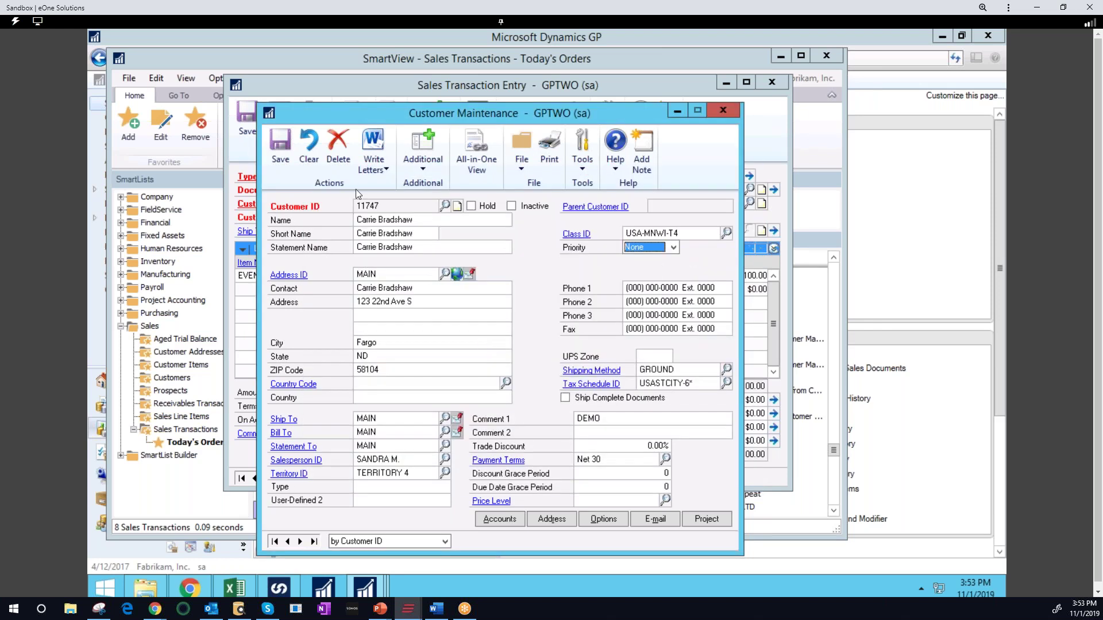
pyautogui.click(280, 149)
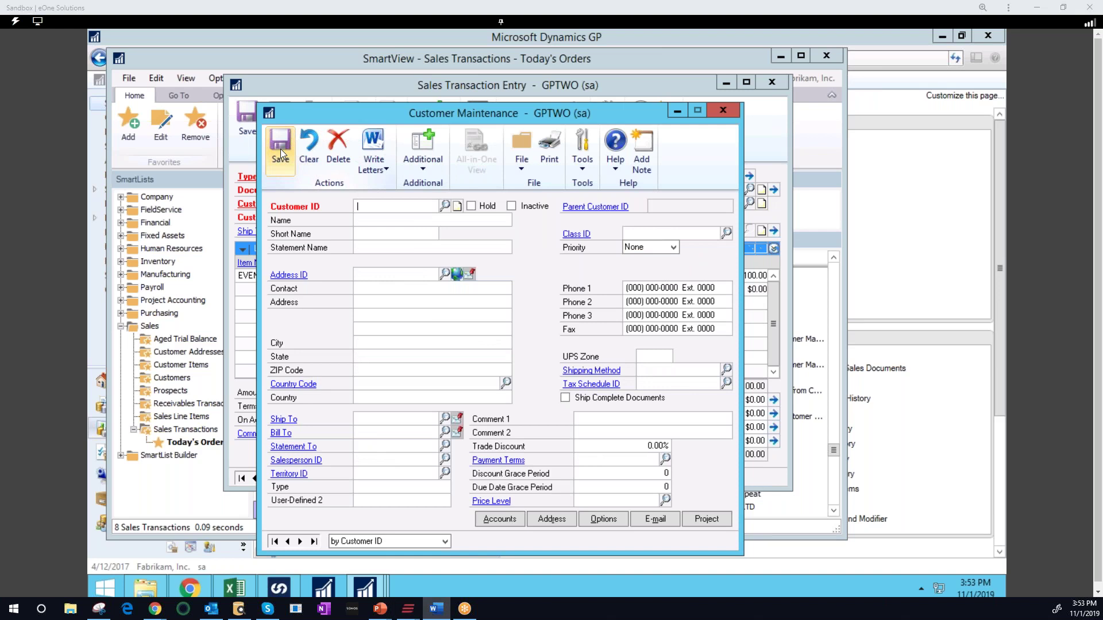
pyautogui.click(721, 112)
pyautogui.click(782, 82)
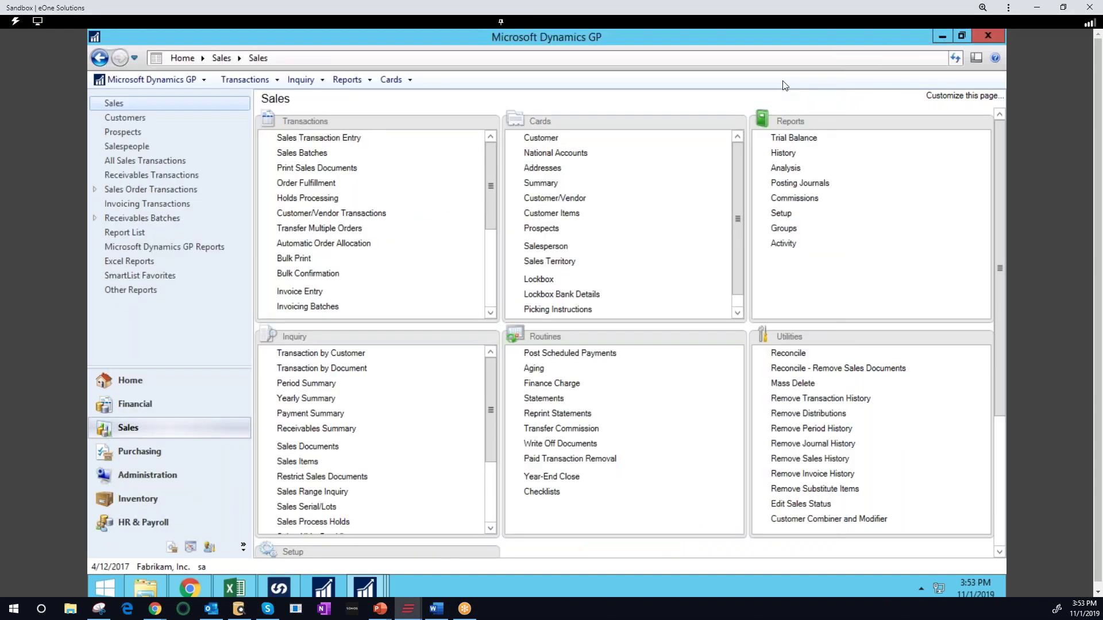
# Minimize Dynamics GP and switch to the Dynamics 365 Marketing Lists in the browser
pyautogui.click(947, 36)
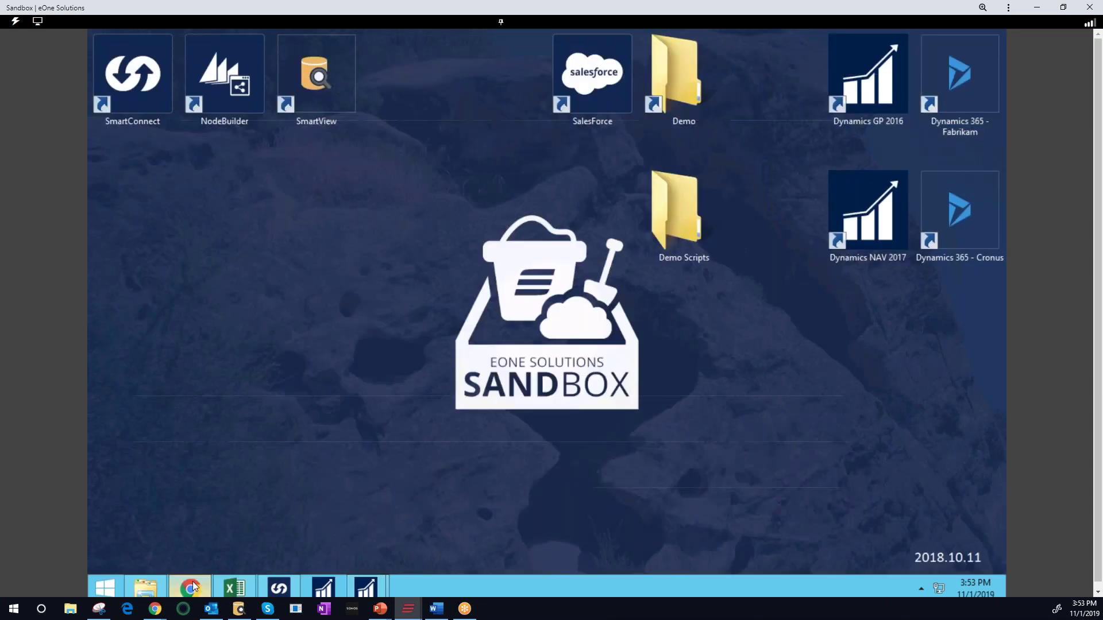
pyautogui.click(190, 588)
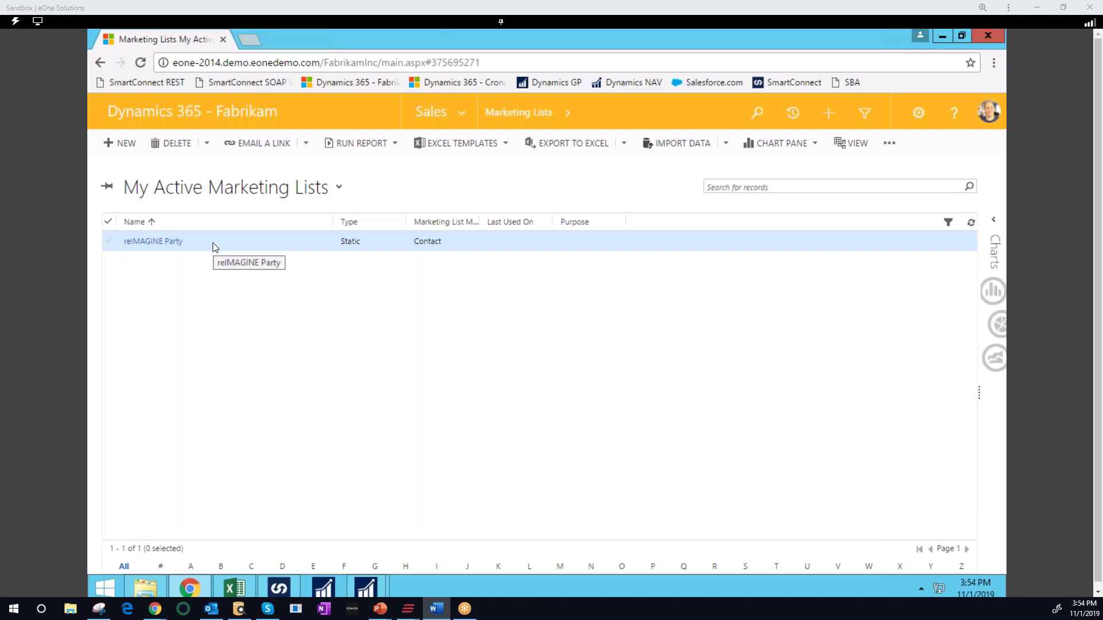
# From the reIMAGINE Party list, save a phone number on the member's company account, then minimize the browser
pyautogui.doubleClick(213, 243)
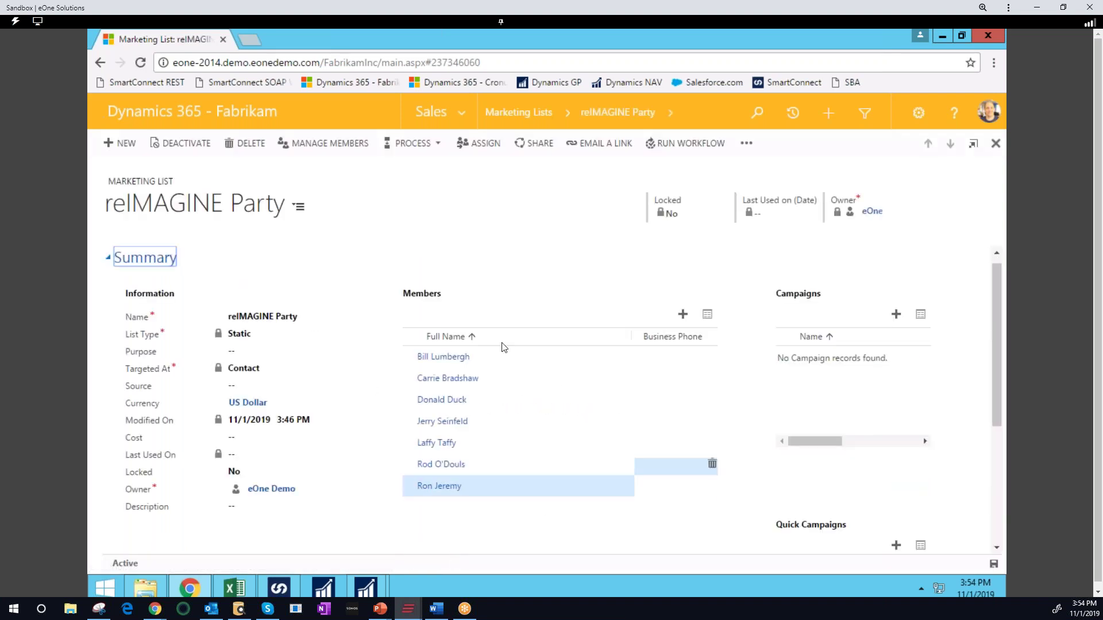
pyautogui.click(434, 381)
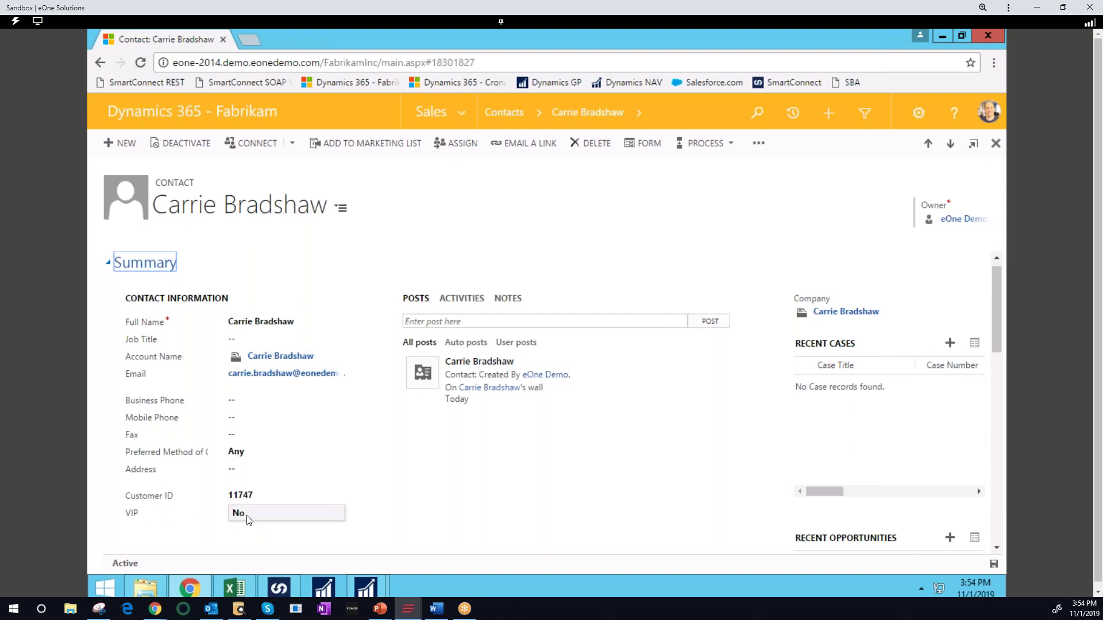
pyautogui.click(839, 315)
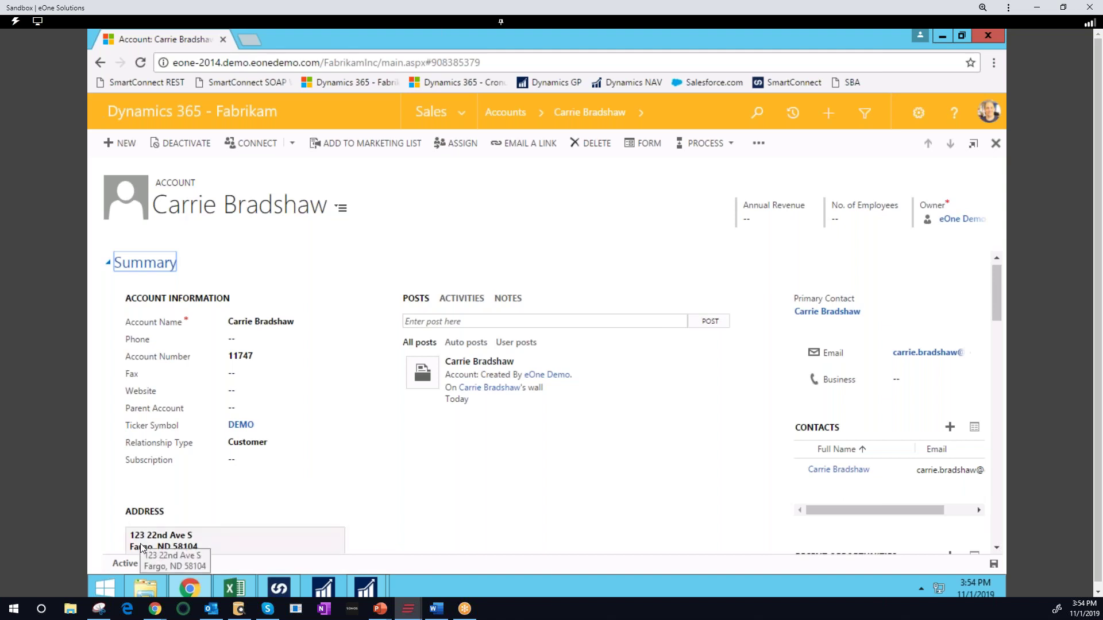
pyautogui.click(252, 342)
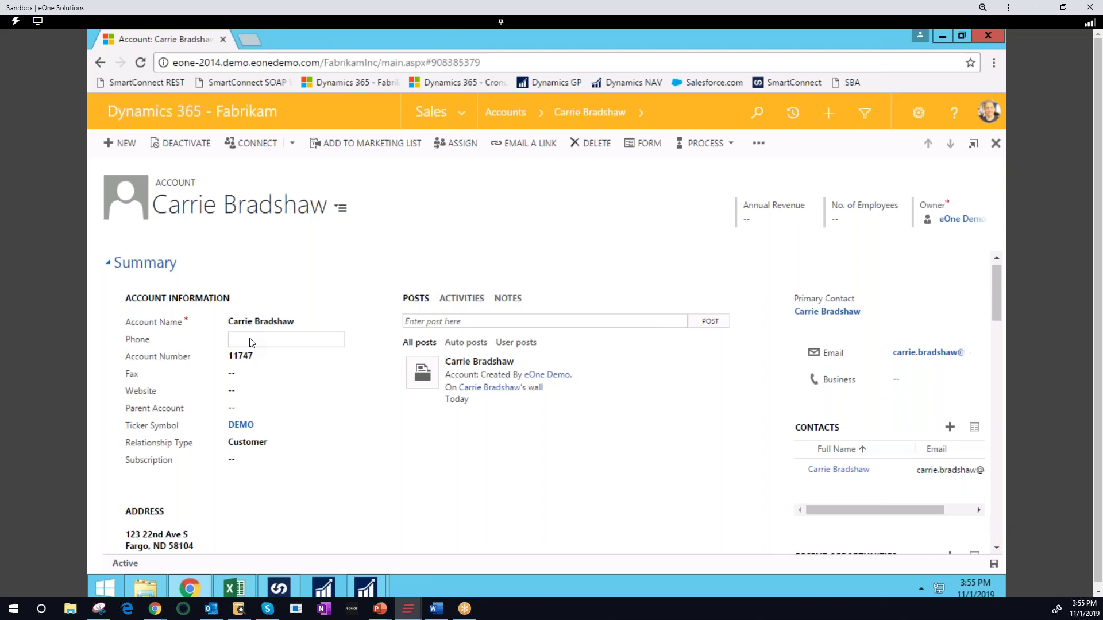
pyautogui.click(994, 564)
pyautogui.click(942, 35)
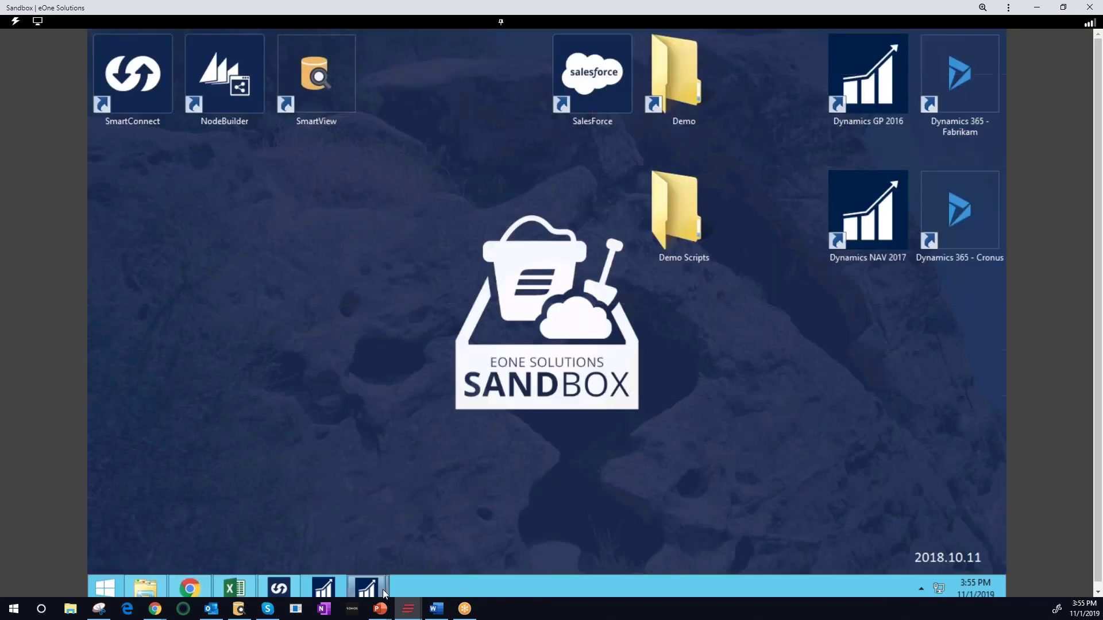
# Restore Dynamics GP and refresh SmartView's Today's Orders list
pyautogui.click(365, 580)
pyautogui.moveTo(377, 577)
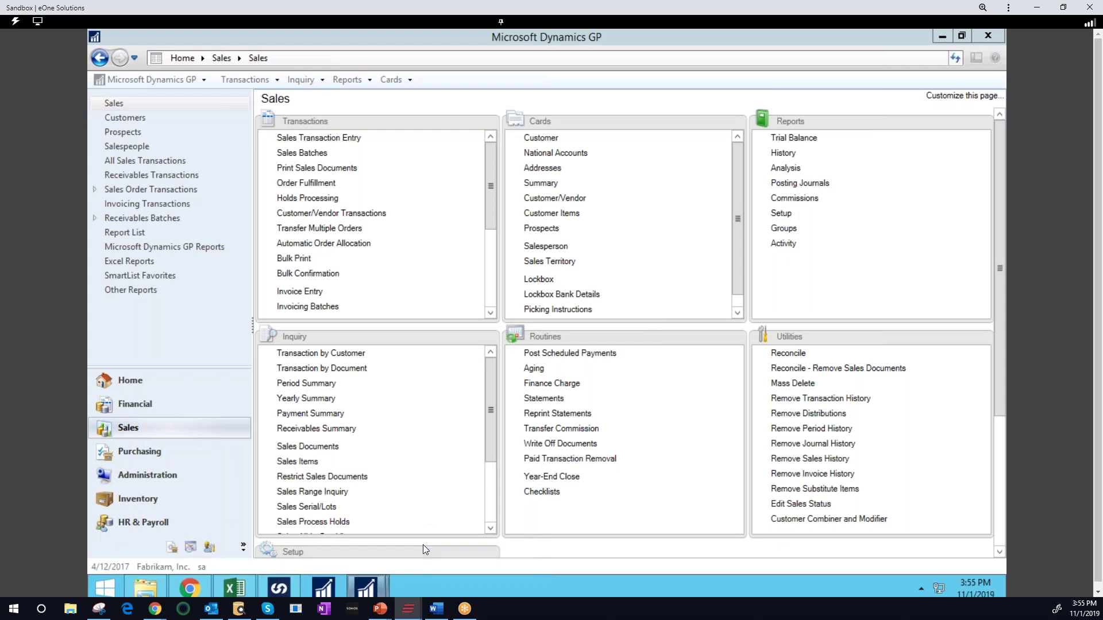
pyautogui.click(422, 544)
pyautogui.moveTo(405, 59); pyautogui.dragTo(446, 55)
pyautogui.click(396, 117)
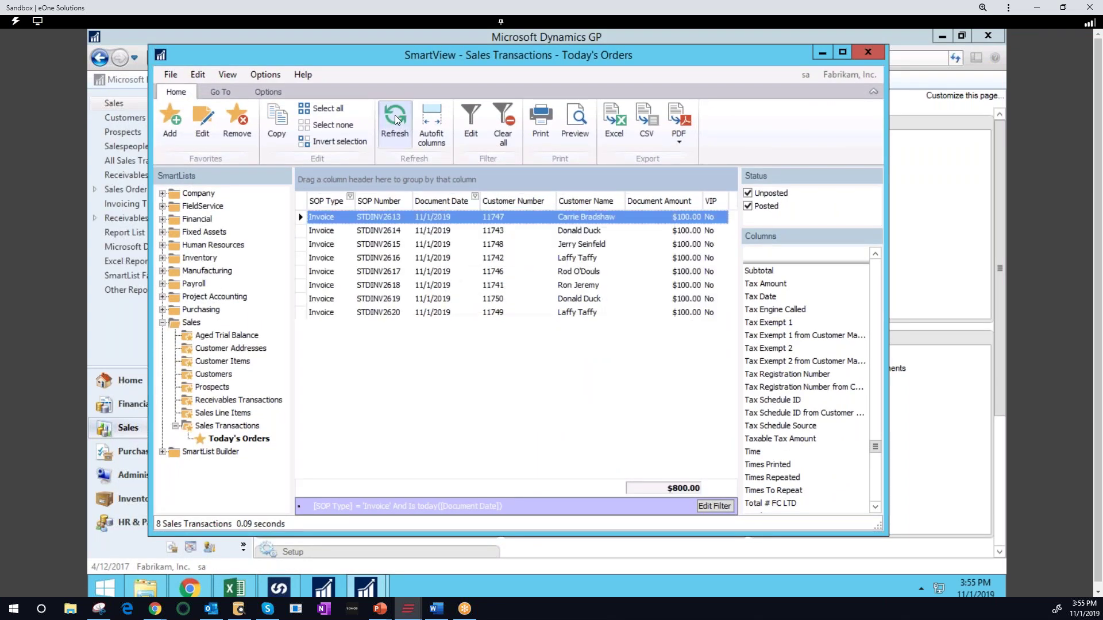
pyautogui.click(396, 119)
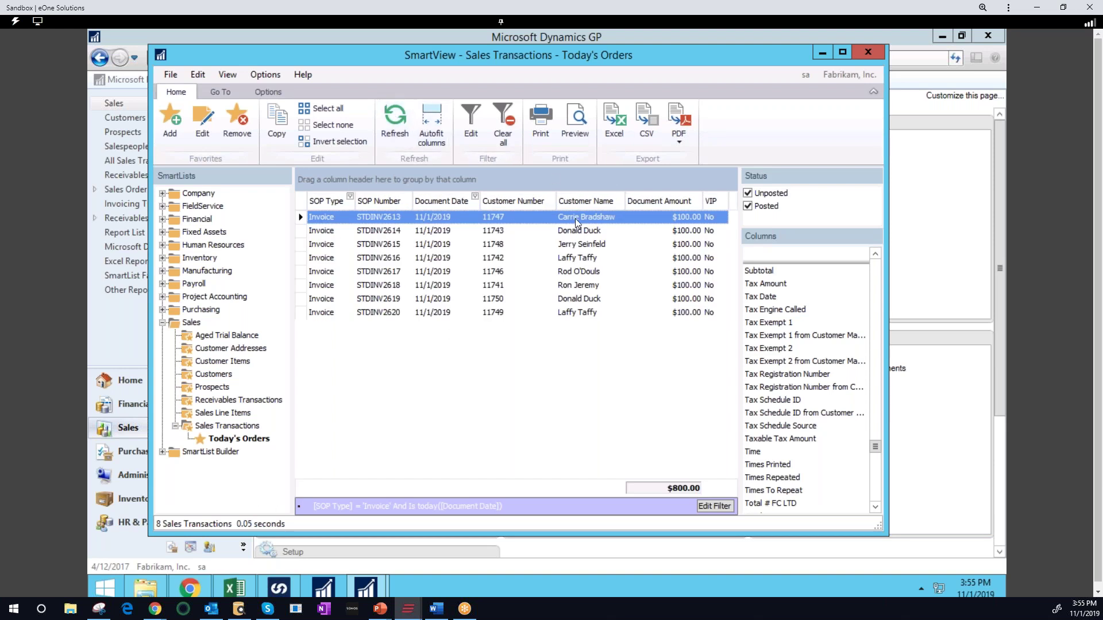
# Check the synced phone number on the first order's customer record, then close both windows
pyautogui.doubleClick(574, 218)
pyautogui.moveTo(606, 161); pyautogui.dragTo(487, 82)
pyautogui.click(281, 207)
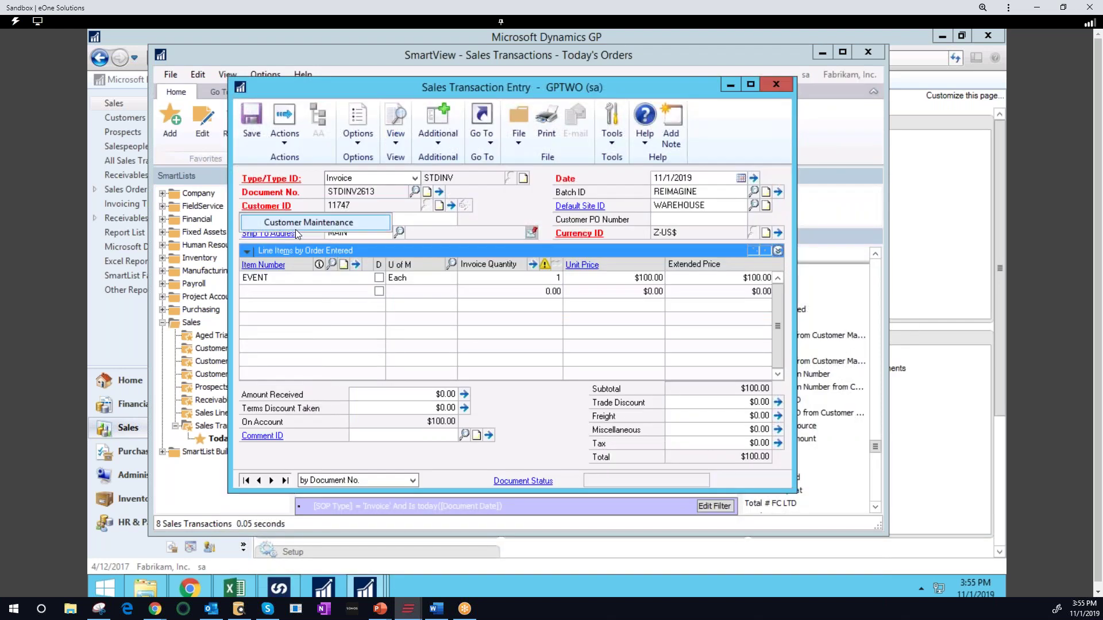
pyautogui.click(295, 228)
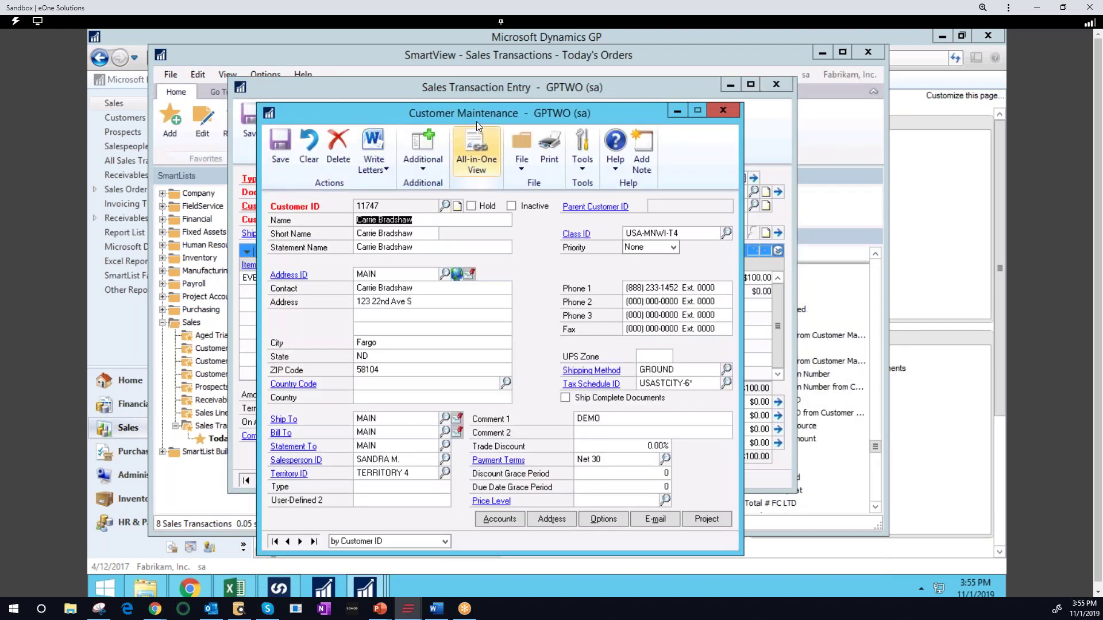
pyautogui.moveTo(483, 104); pyautogui.dragTo(485, 88)
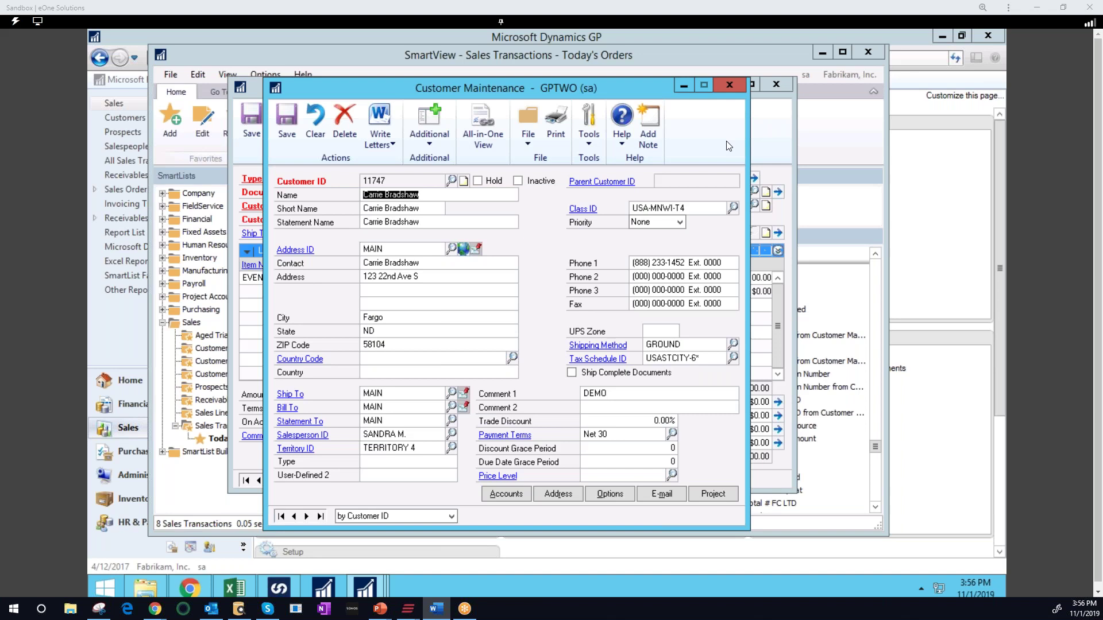
pyautogui.click(728, 87)
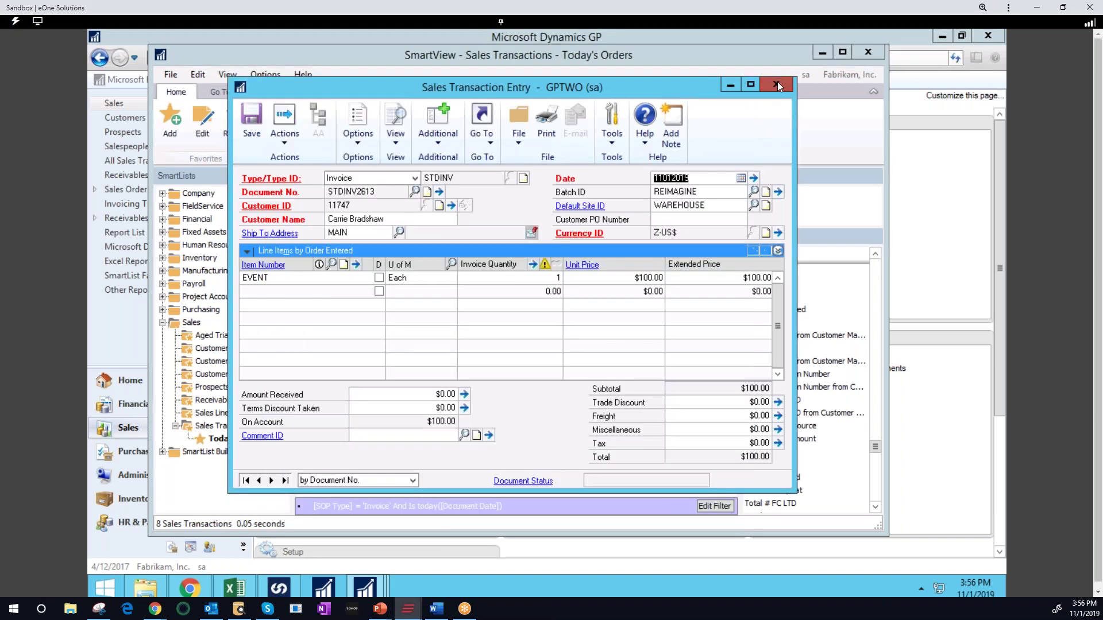
pyautogui.click(777, 84)
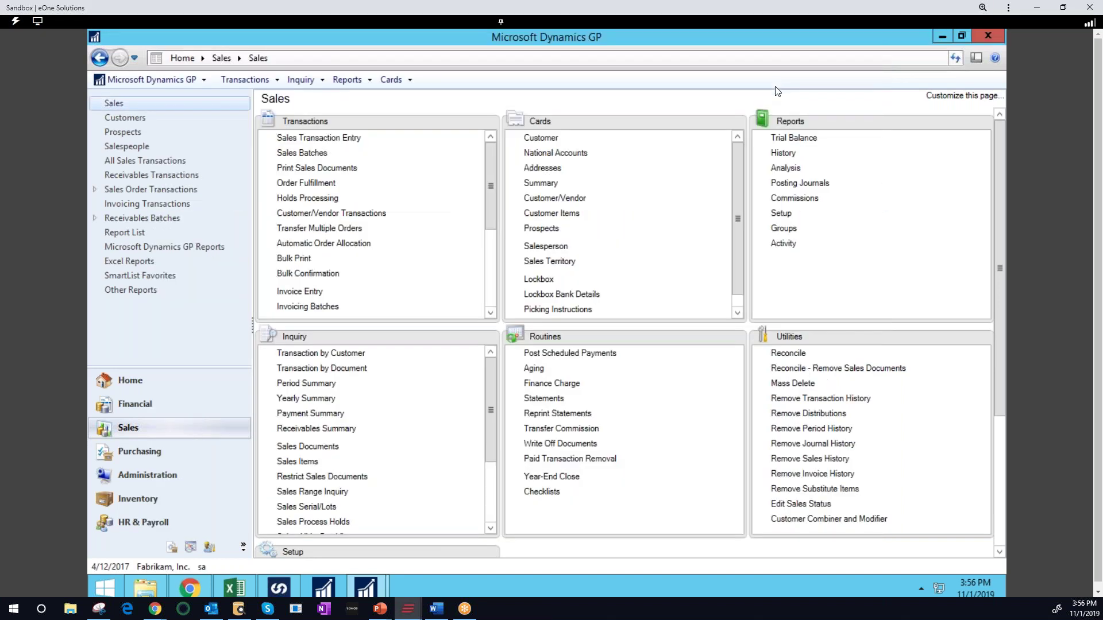
# In Excel, pull in today's orders and set the first order's unit price in C2 to 10000
pyautogui.click(250, 585)
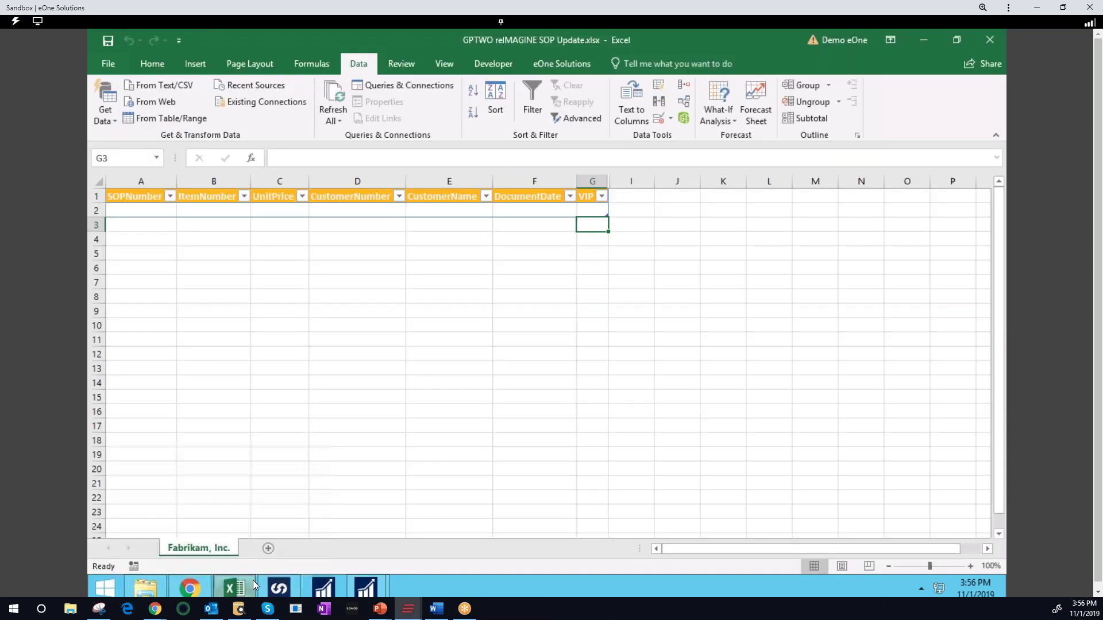
pyautogui.hotkey('alt', 'Tab')
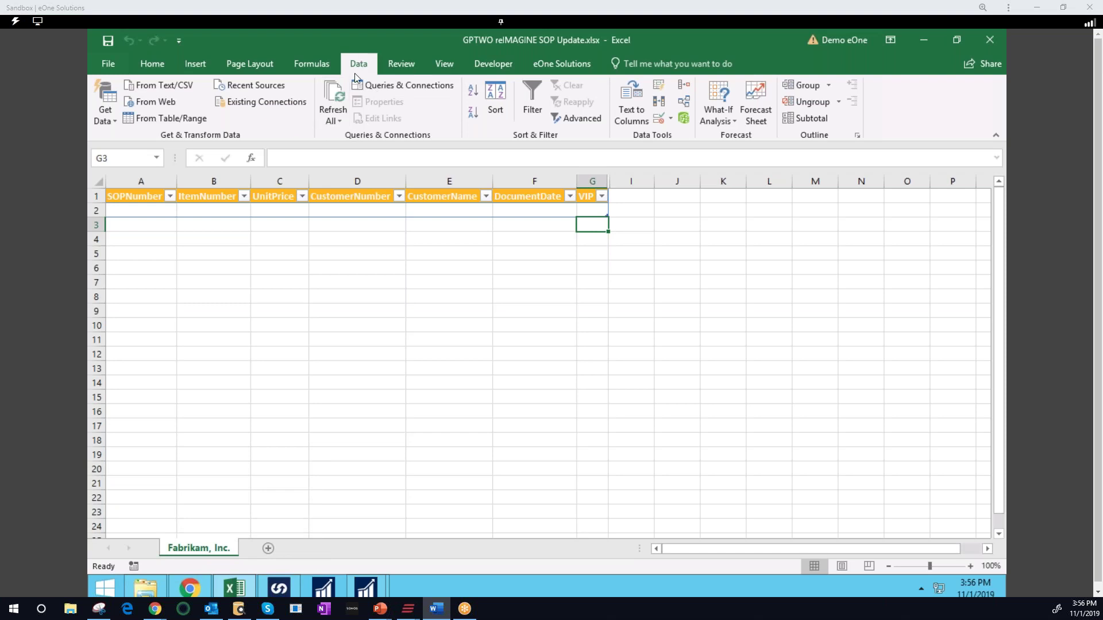
pyautogui.click(338, 97)
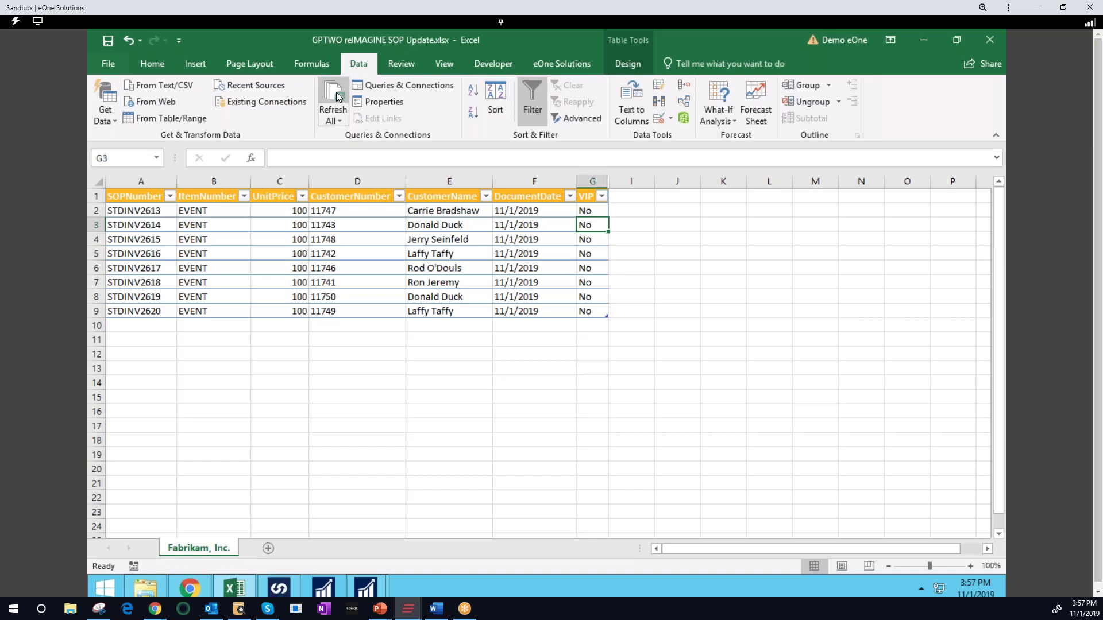
pyautogui.click(302, 213)
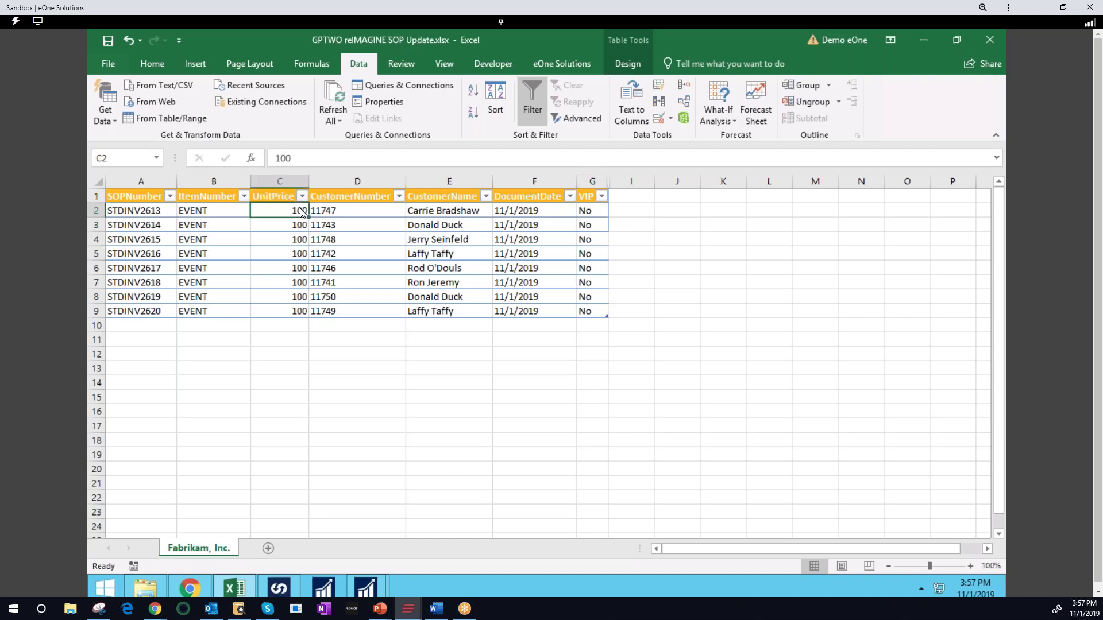
pyautogui.write('10000')
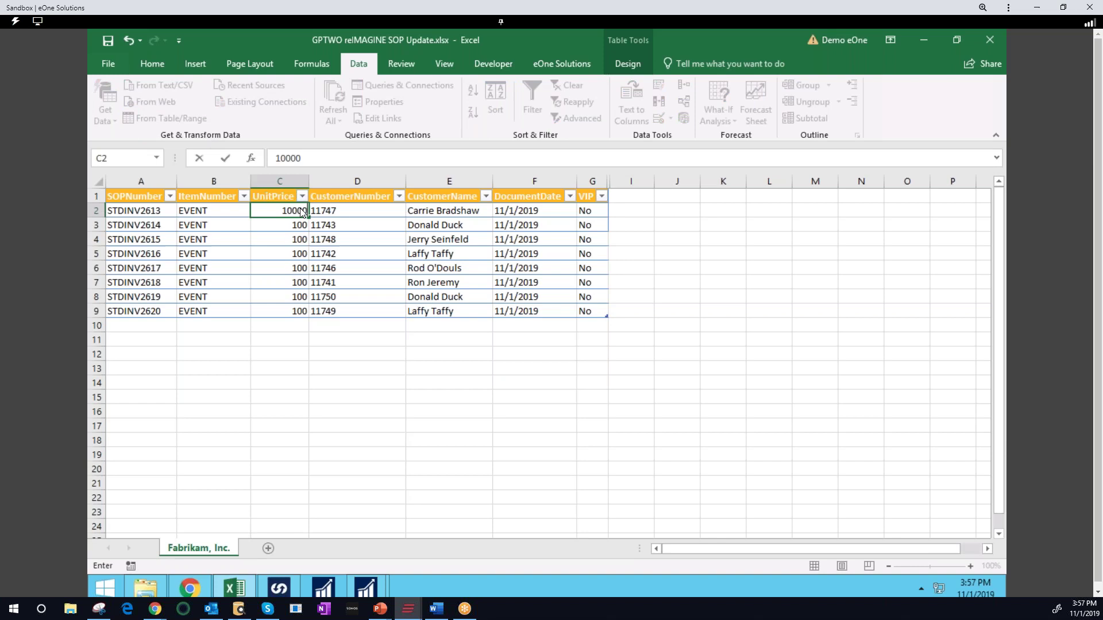
pyautogui.press('Return')
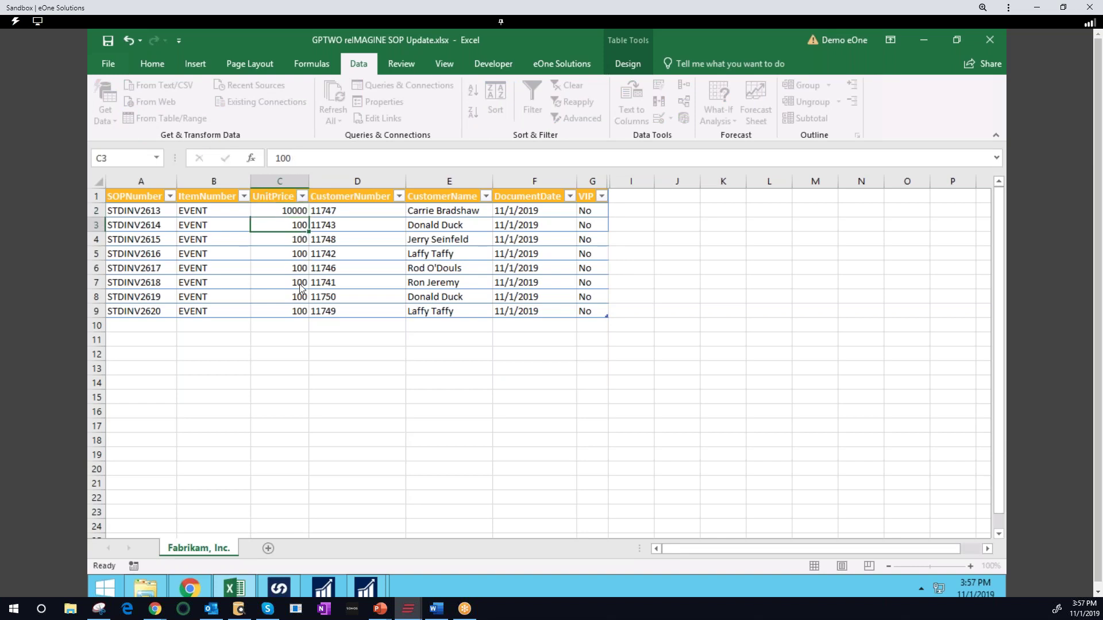
# Set the unit prices in C3 through C9 to 0
pyautogui.keyDown('shift'); pyautogui.click(305, 314); pyautogui.keyUp('shift')
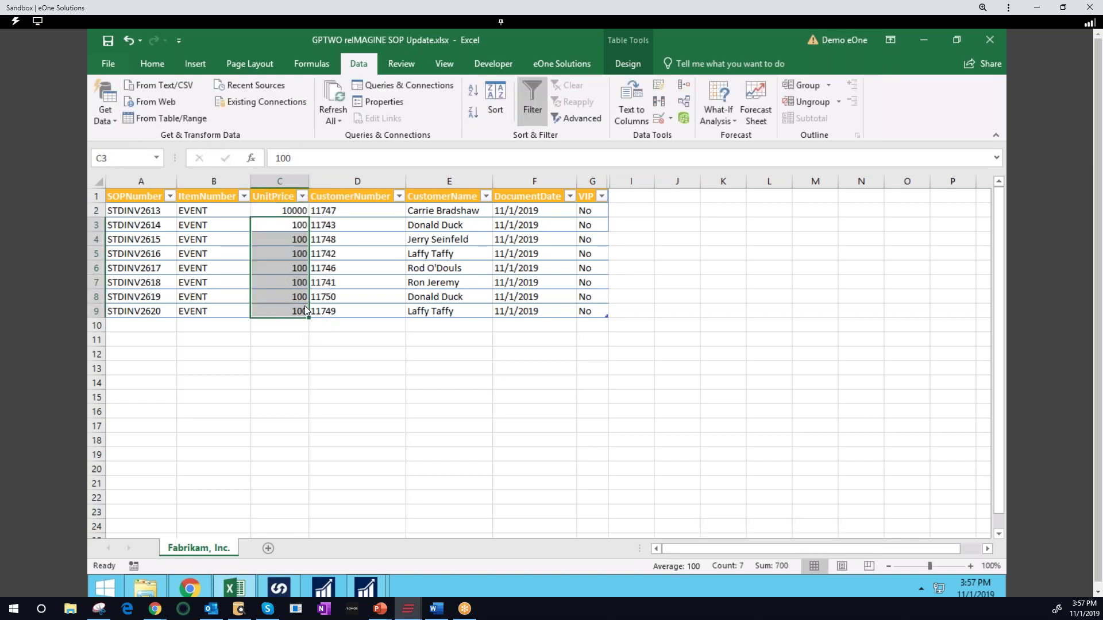
pyautogui.write('0')
pyautogui.click(299, 268)
pyautogui.click(303, 239)
pyautogui.write('0')
pyautogui.press('Return')
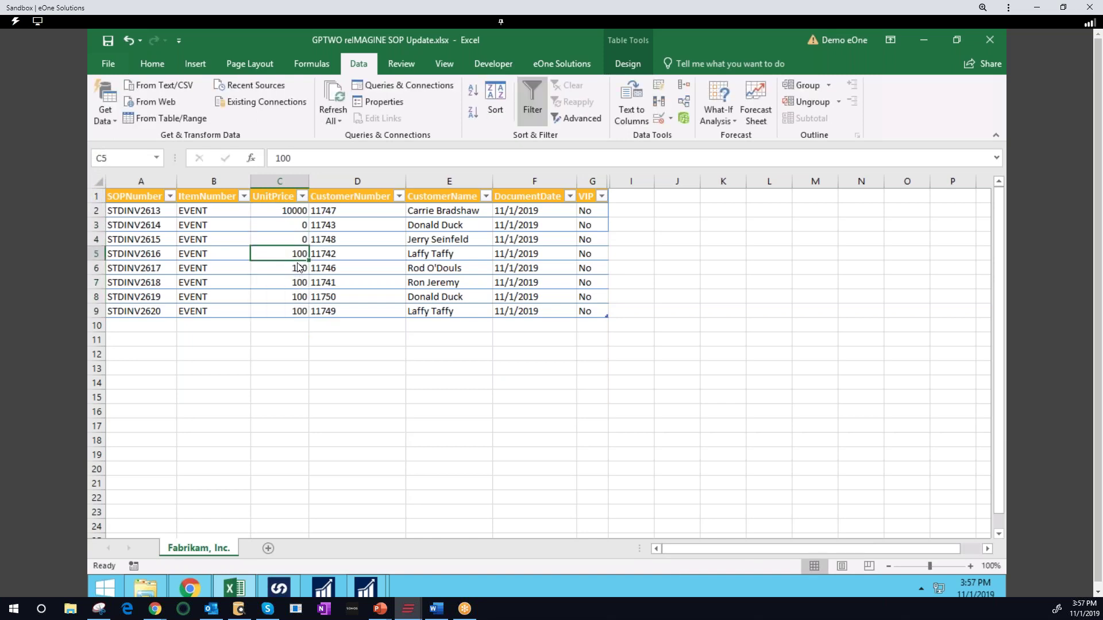
pyautogui.write('0')
pyautogui.press('Return')
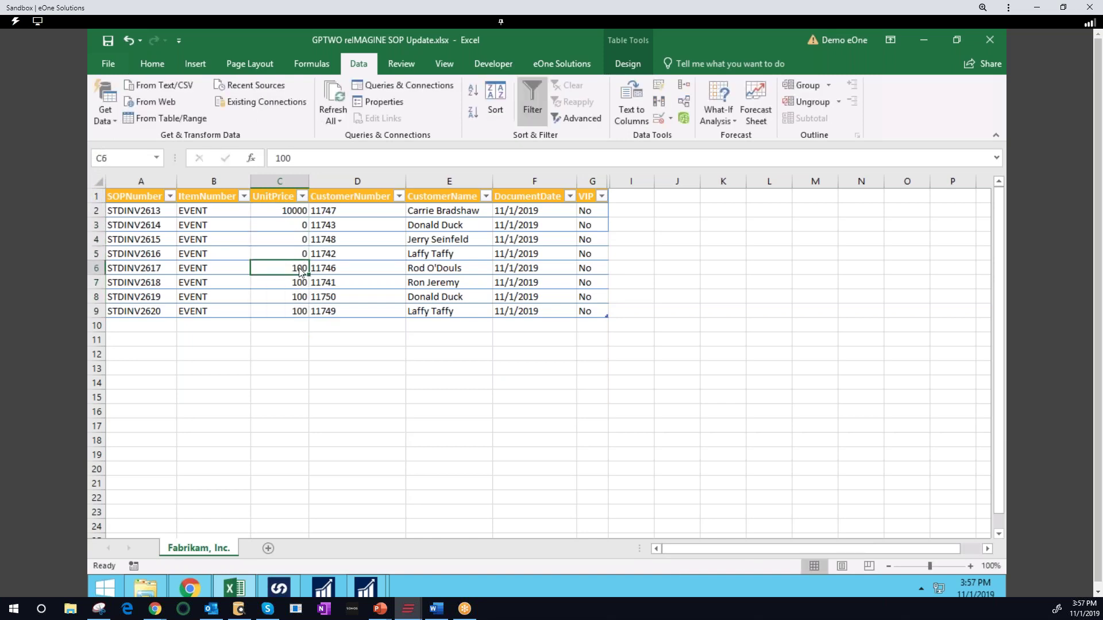
pyautogui.write('0')
pyautogui.press('Return')
pyautogui.write('0')
pyautogui.press('Return')
pyautogui.write('0')
pyautogui.press('Return')
pyautogui.write('0')
pyautogui.press('Return')
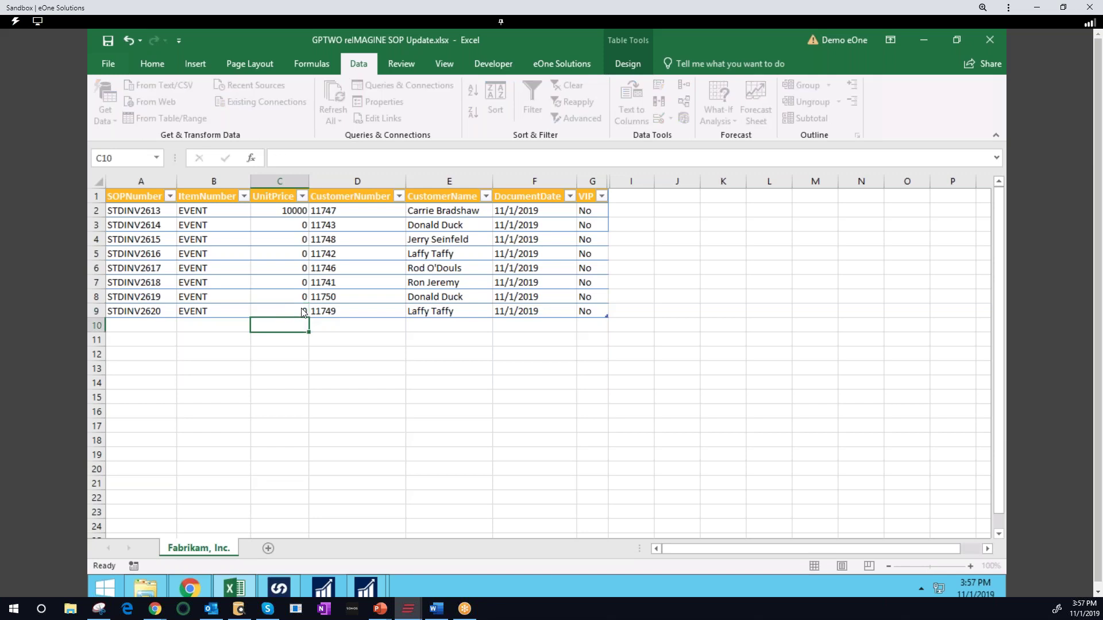
# Change the VIP flags in G2 and G3 to Yes
pyautogui.click(595, 215)
pyautogui.write('Yes')
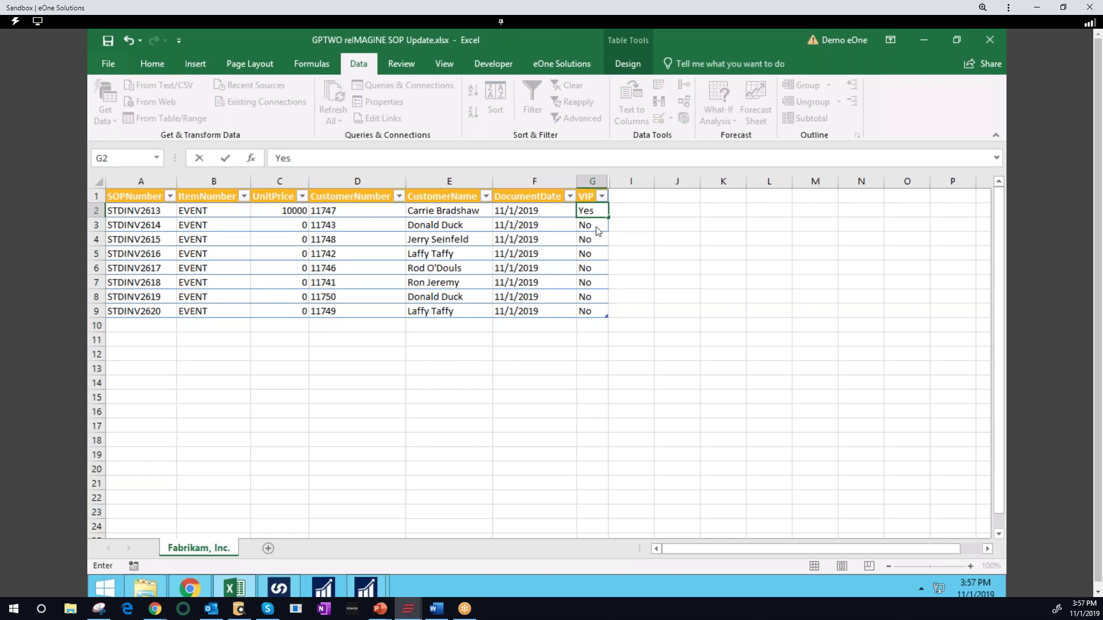
pyautogui.press('Return')
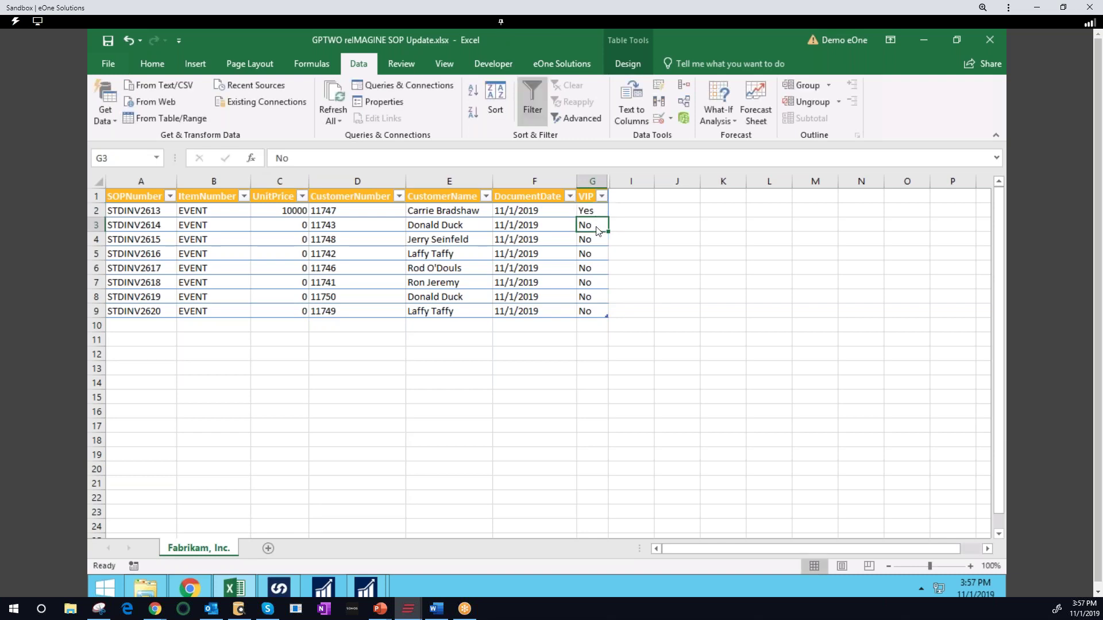
pyautogui.write('Yes')
pyautogui.click(639, 260)
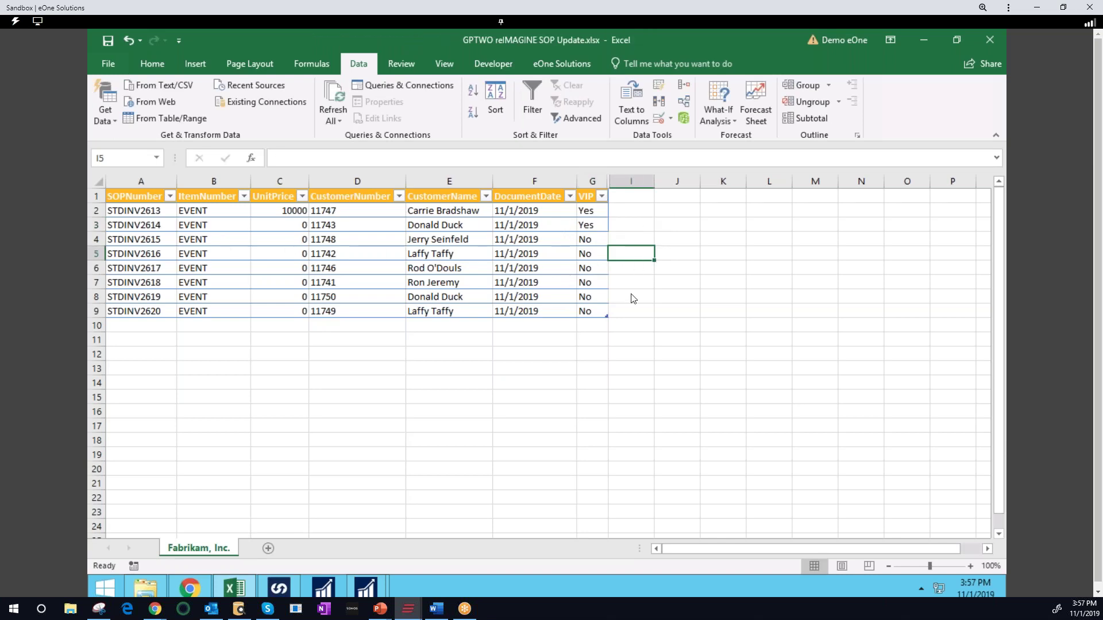
# Run the SmartConnect map REIMAGINE_GP_ORDER_UPDATE, dismiss the success message, and minimize Excel
pyautogui.click(553, 64)
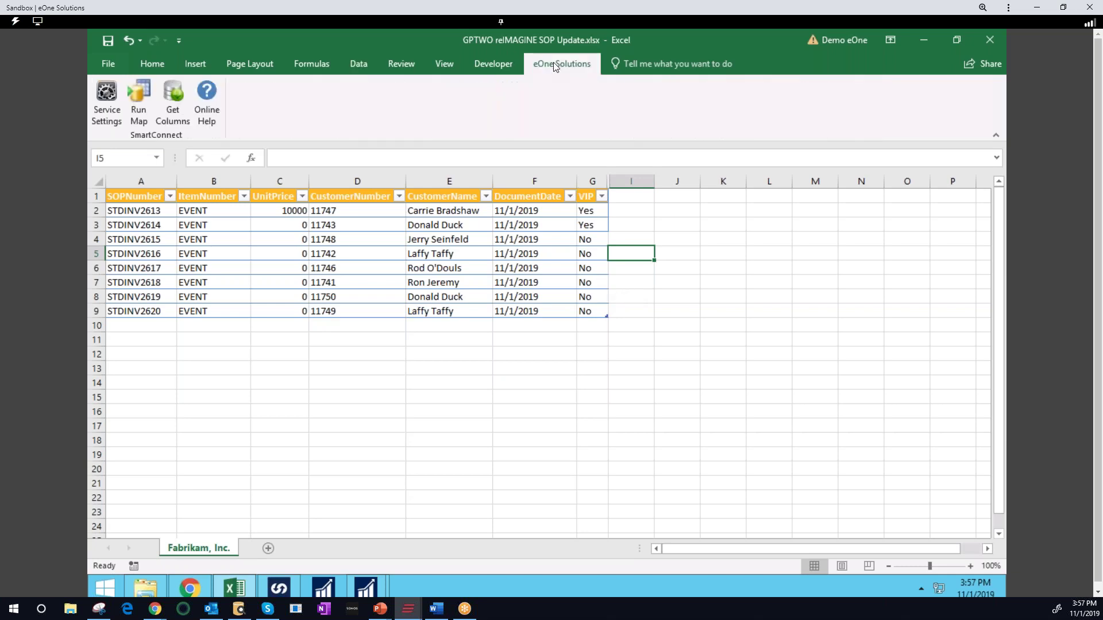
pyautogui.click(137, 105)
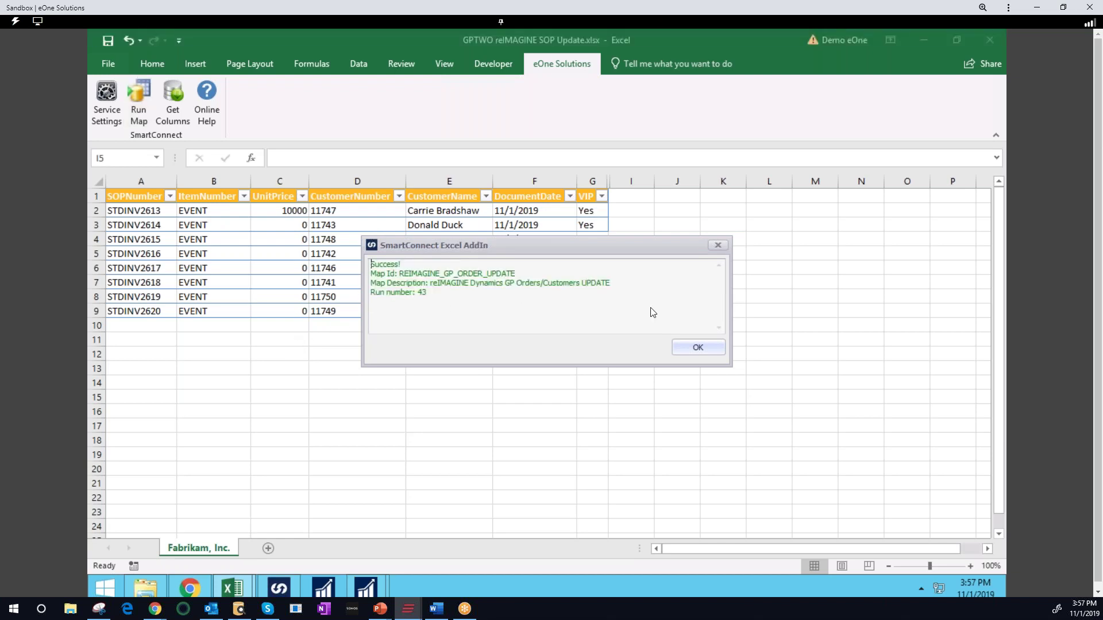
pyautogui.click(682, 348)
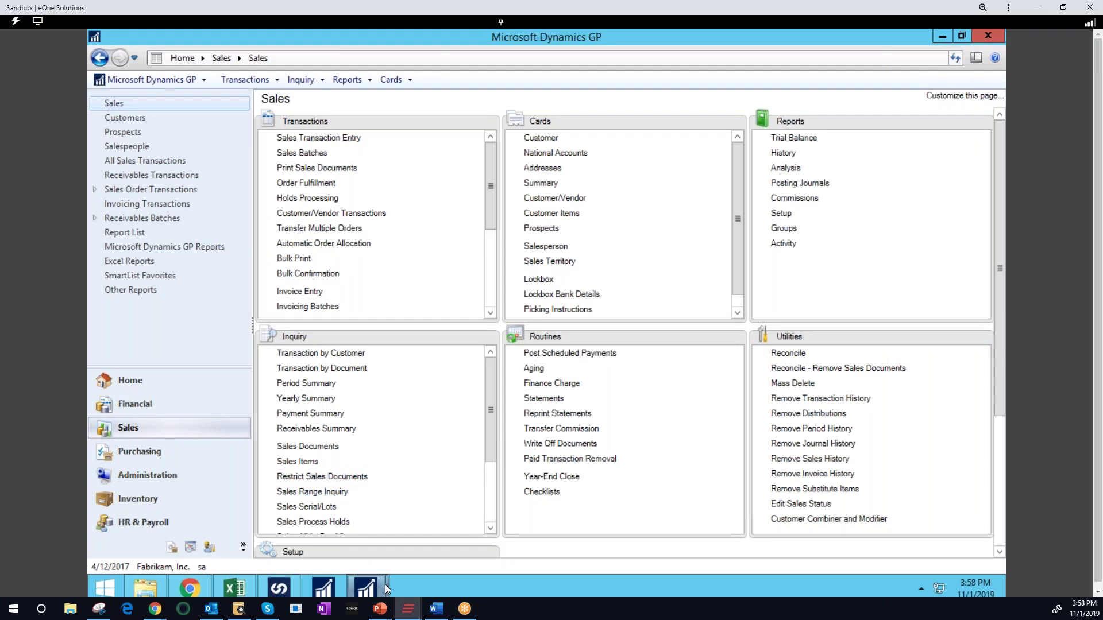
pyautogui.click(381, 584)
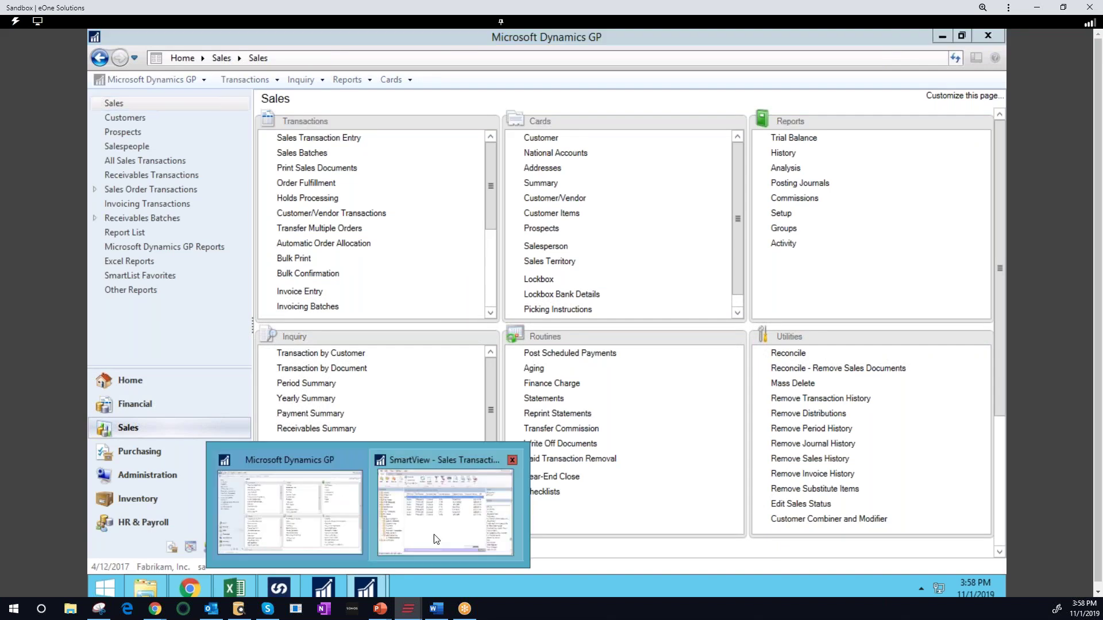
# Refresh Today's Orders to confirm the $10,000 invoice and VIP flags, then close SmartView and minimize GP
pyautogui.click(434, 538)
pyautogui.click(394, 120)
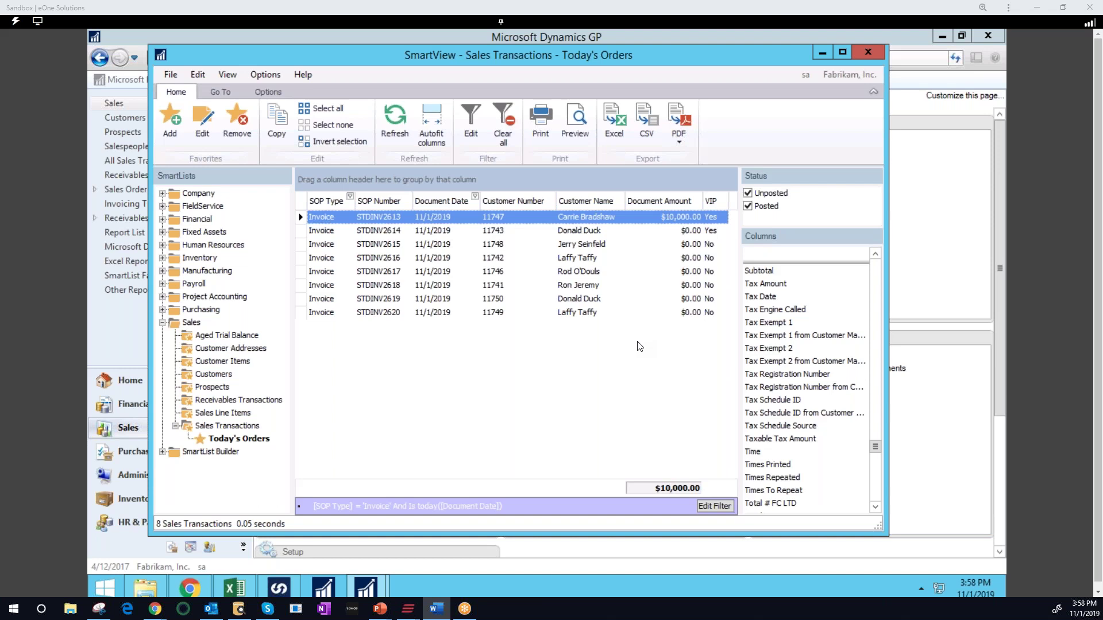
pyautogui.click(872, 53)
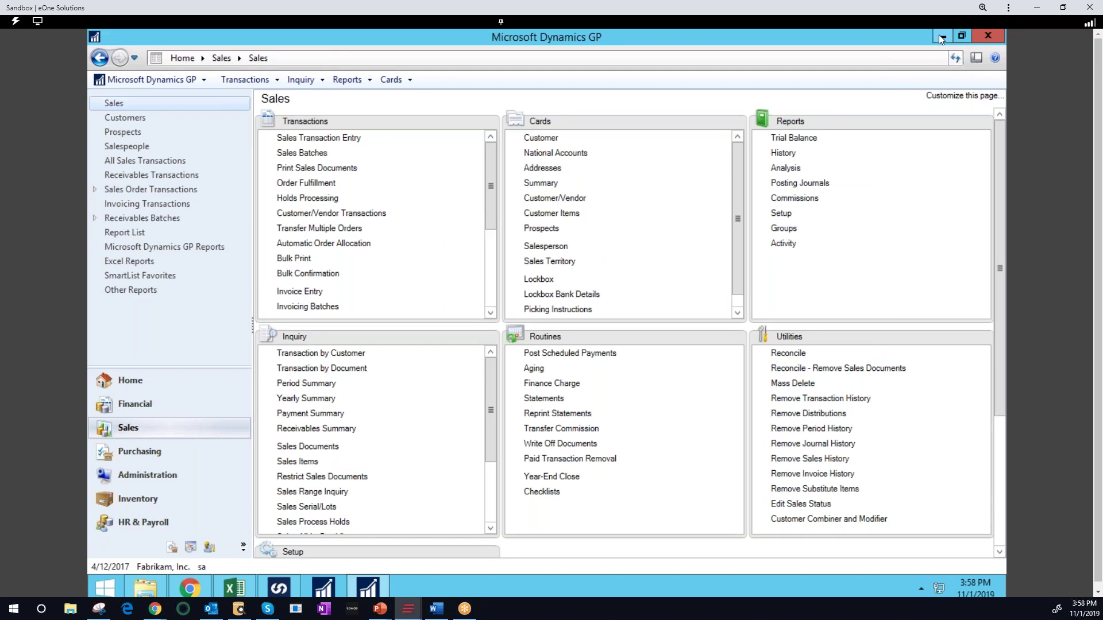
pyautogui.click(939, 38)
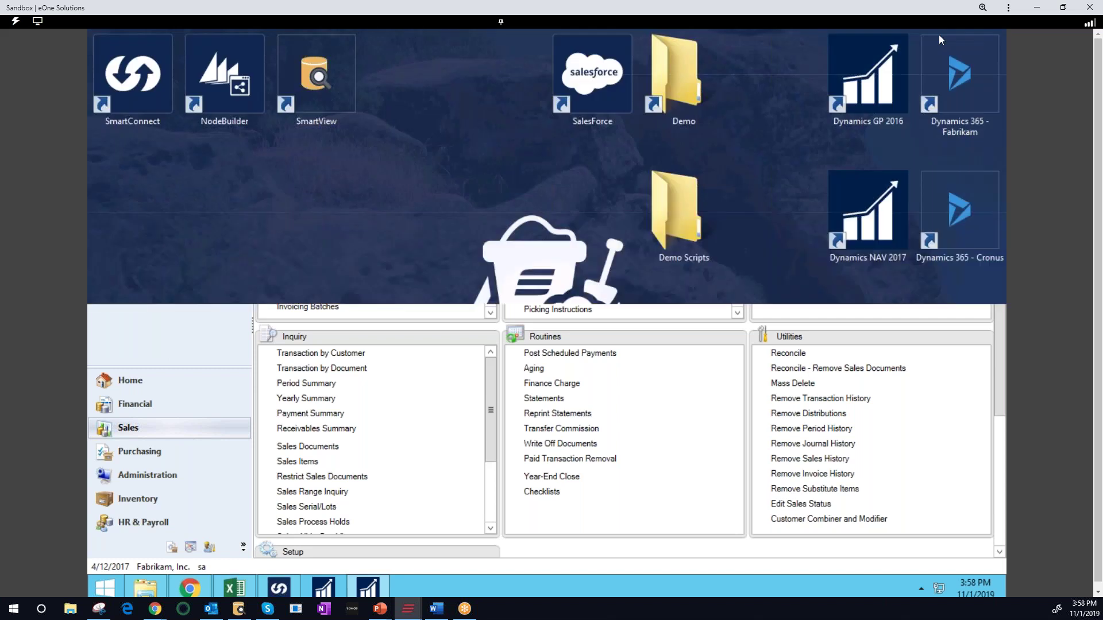
# Launch SmartConnect and open REIMAGINE_GP_ORDER_ML from the Dynamics GP maps list
pyautogui.click(281, 588)
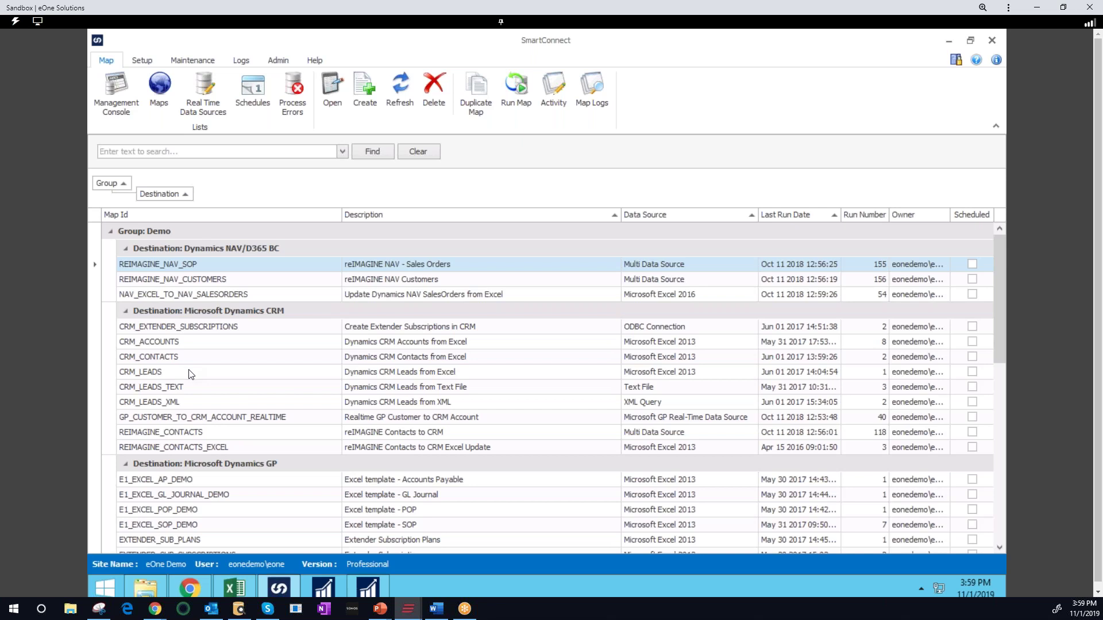
pyautogui.scroll(-1, 232, 431)
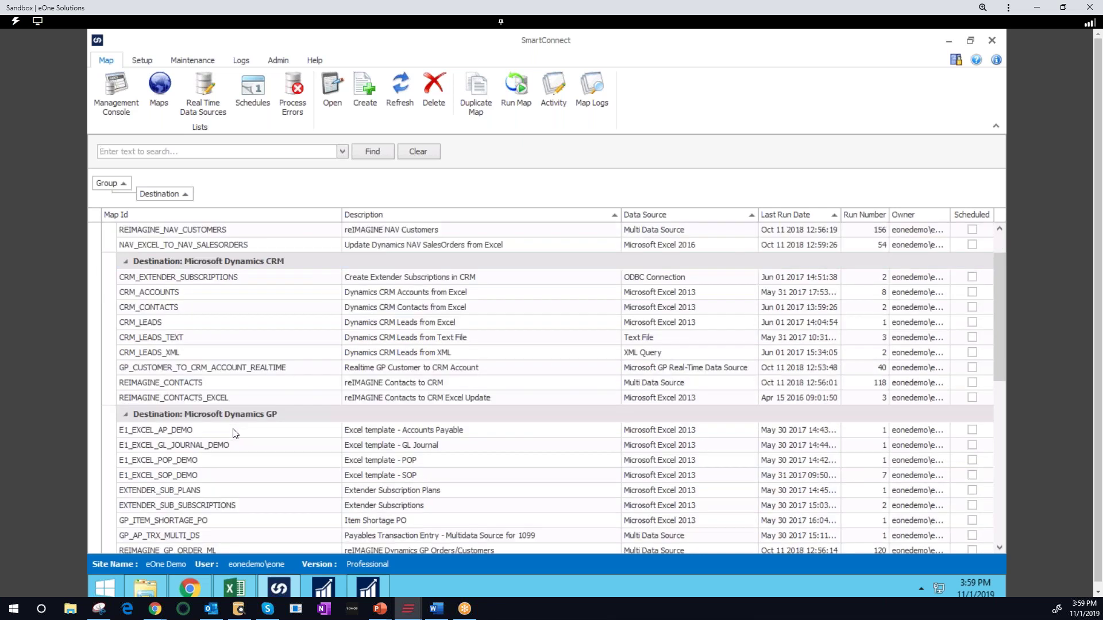
pyautogui.scroll(-1, 235, 436)
pyautogui.click(255, 505)
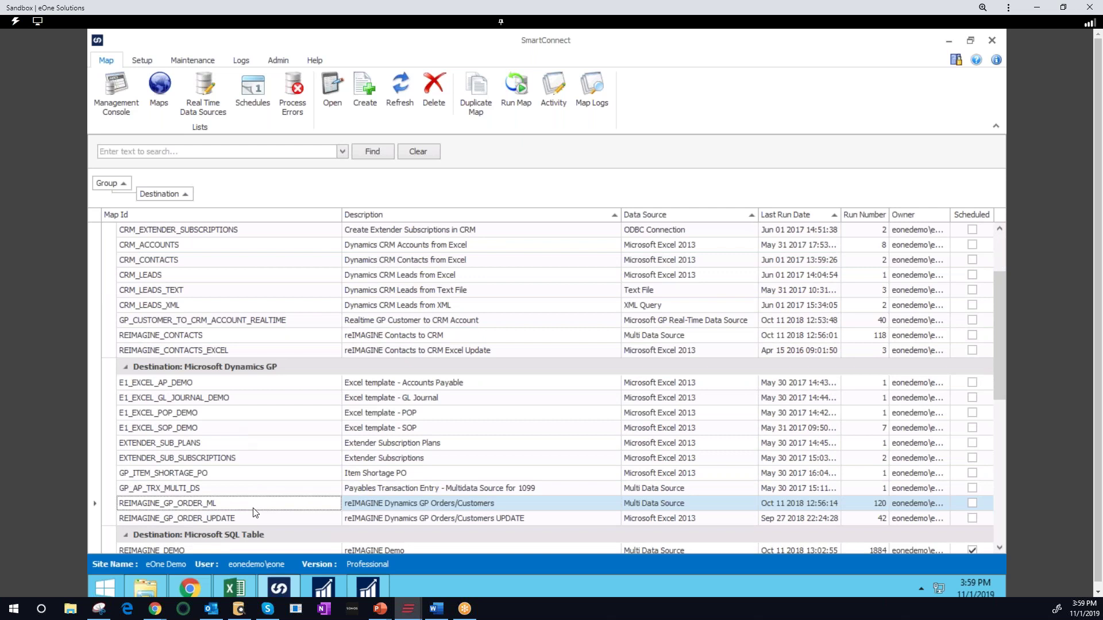
pyautogui.doubleClick(254, 505)
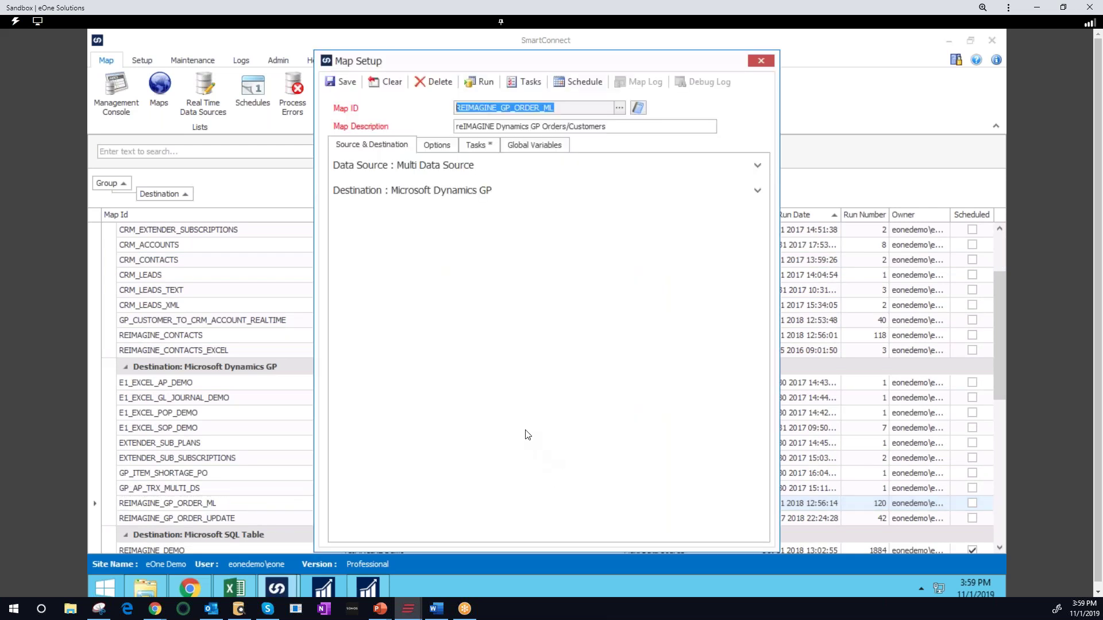
# Inspect the map's data source settings, keeping Bulk Data Load and the Multi Data Source unchanged
pyautogui.hotkey('alt', 'Tab')
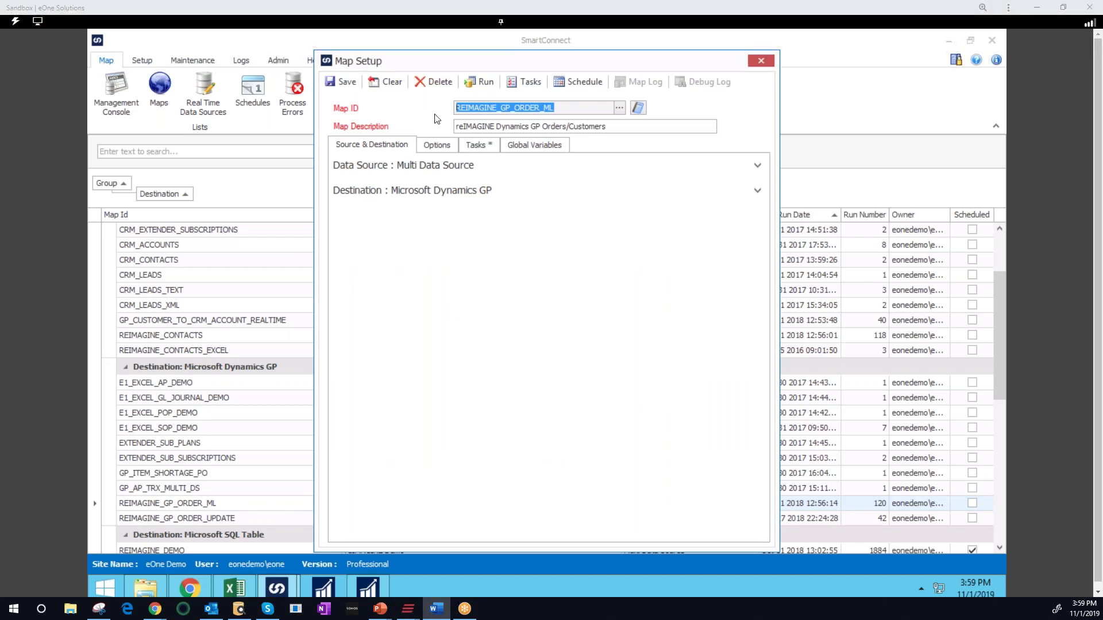
pyautogui.moveTo(507, 60); pyautogui.dragTo(439, 48)
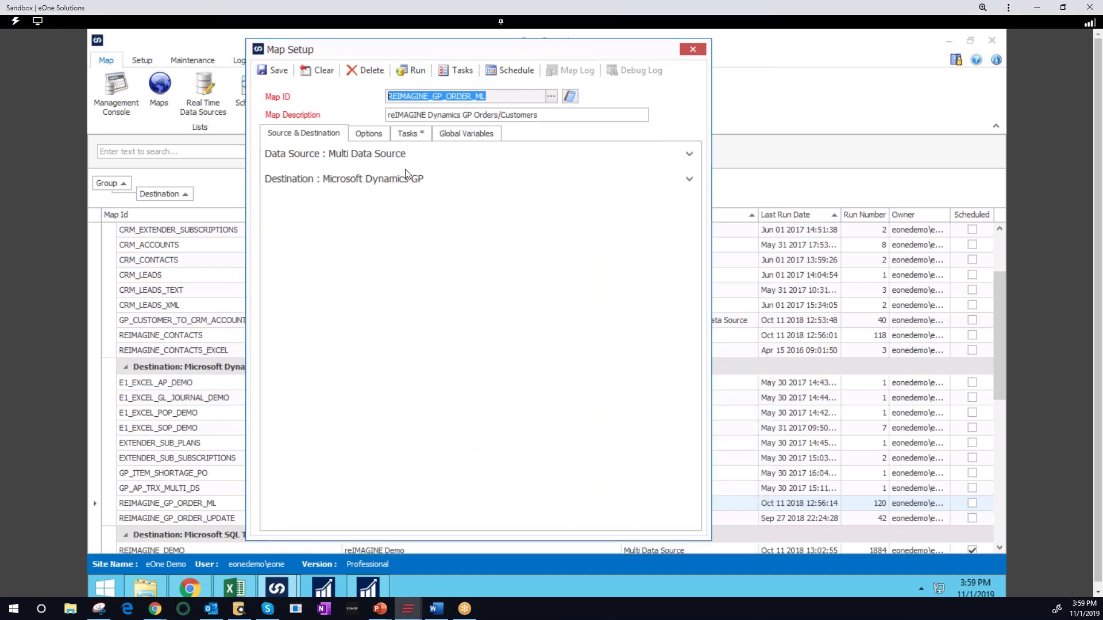
pyautogui.click(371, 159)
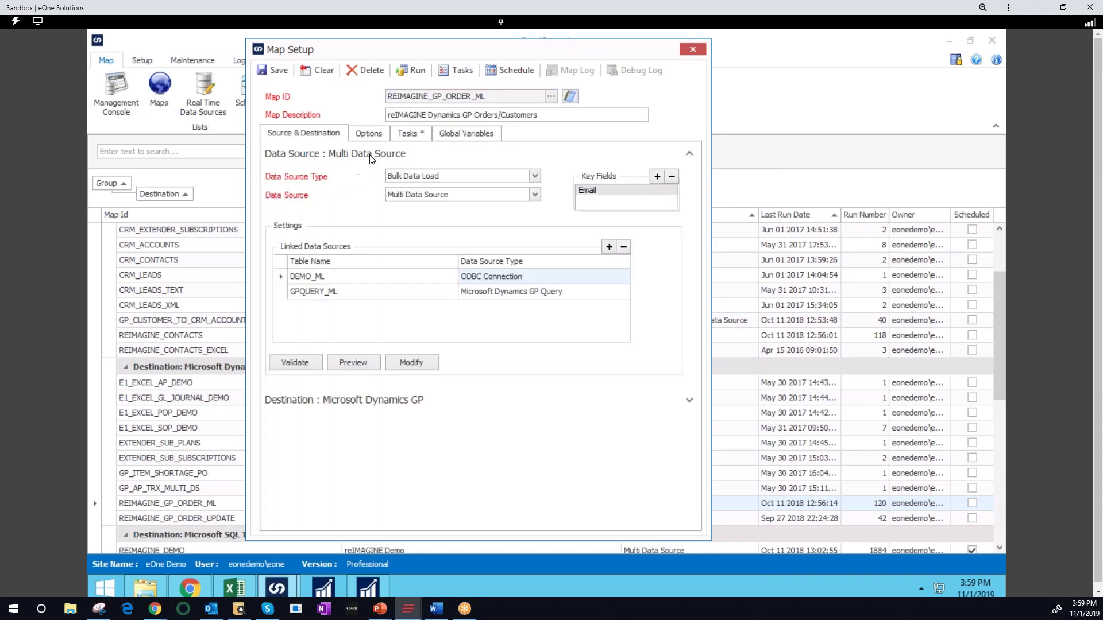
pyautogui.click(535, 177)
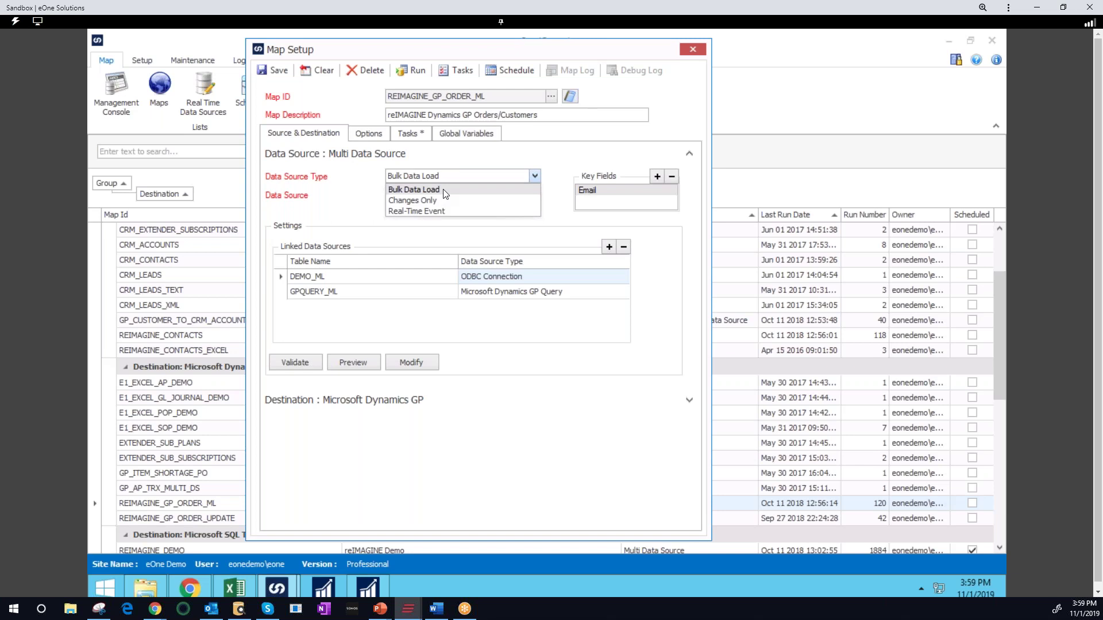
pyautogui.click(445, 192)
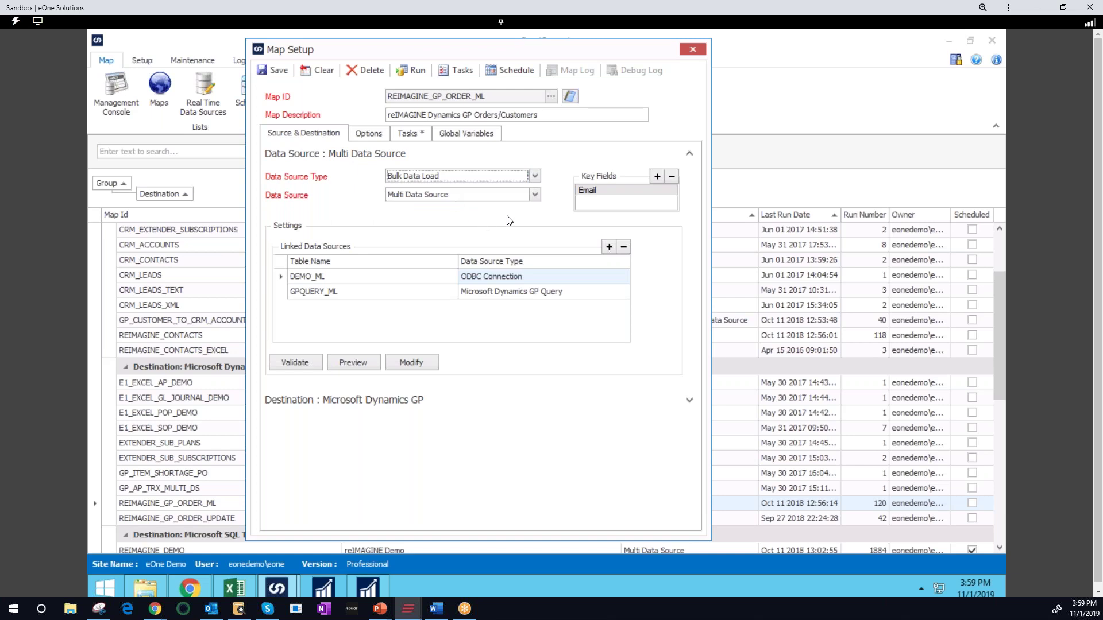
pyautogui.click(534, 195)
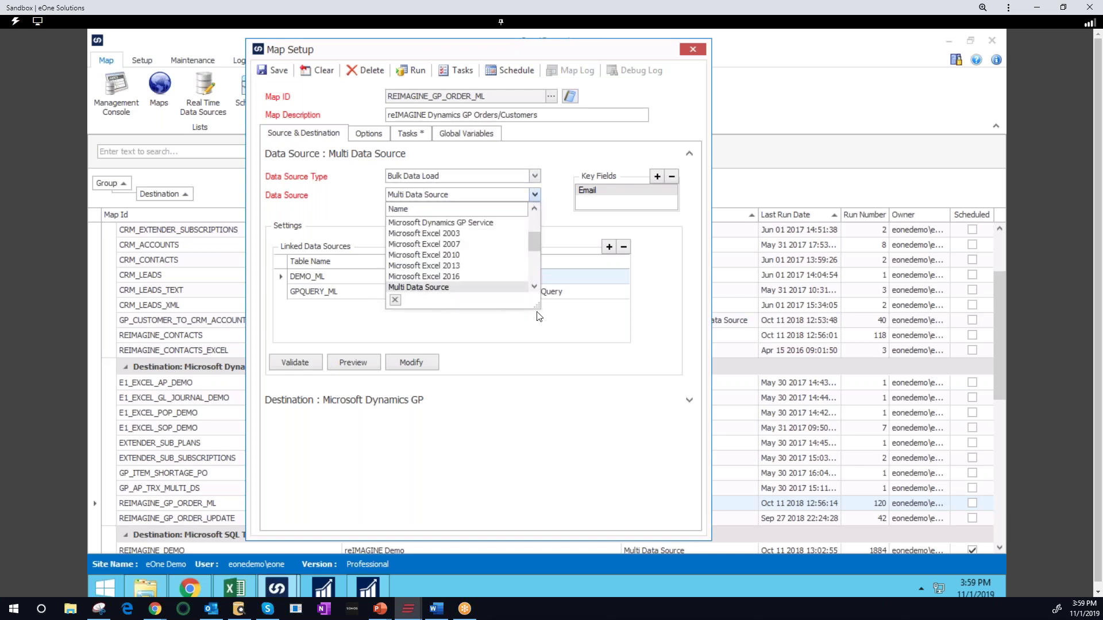
pyautogui.moveTo(537, 306); pyautogui.dragTo(641, 466)
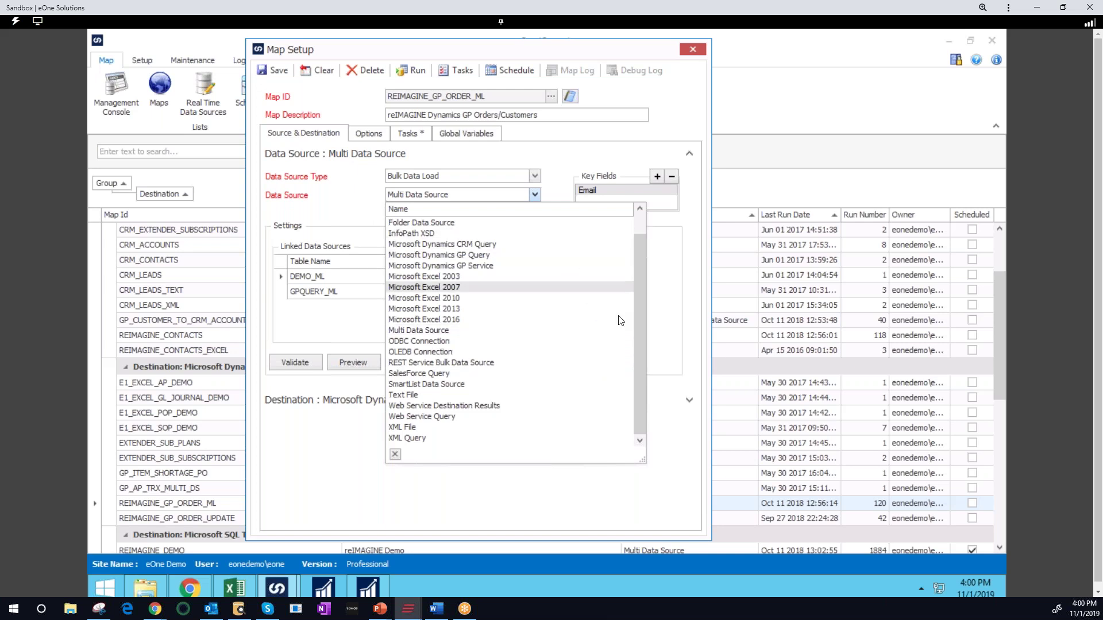
pyautogui.scroll(1, 621, 316)
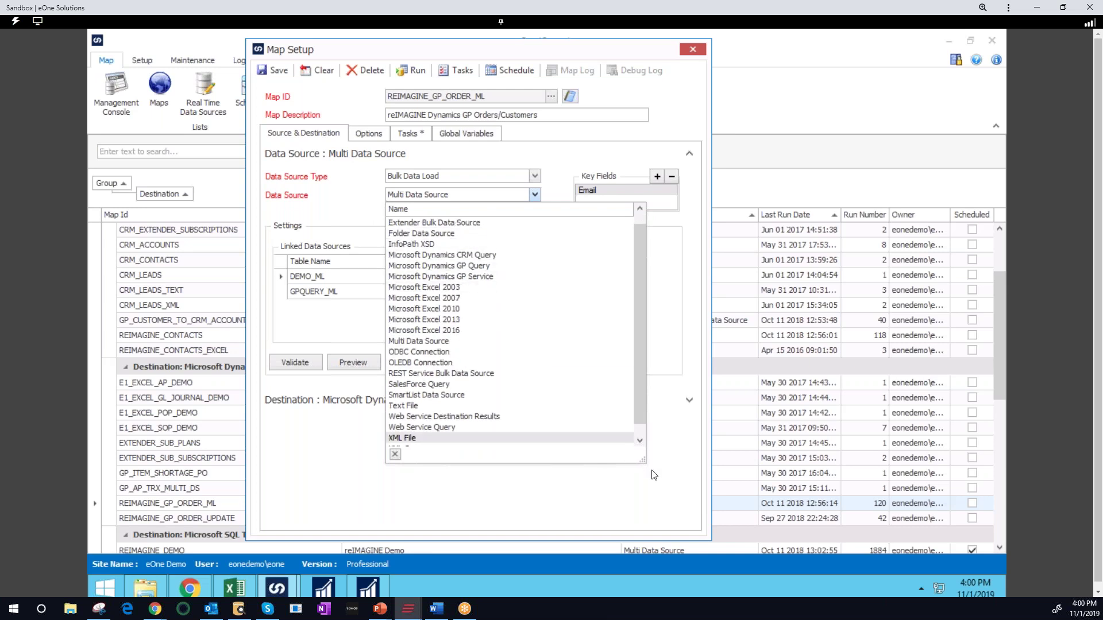
pyautogui.moveTo(642, 459); pyautogui.dragTo(654, 471)
pyautogui.click(340, 207)
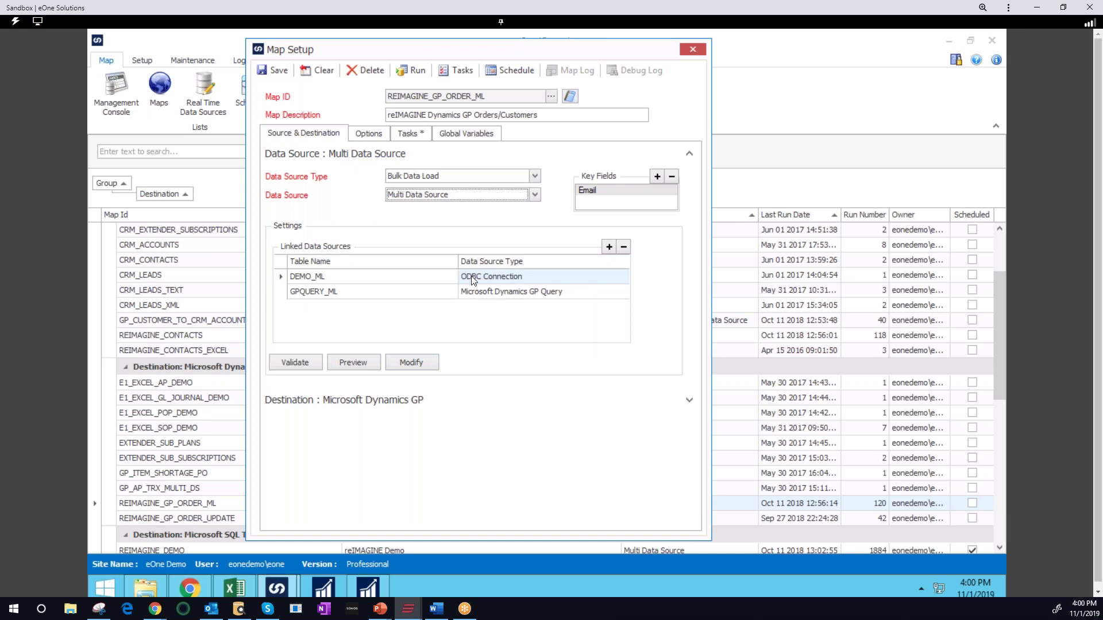
# Review the query joining DEMO_ML to GPQUERY_ML, then close it and collapse the Data Source section
pyautogui.click(427, 364)
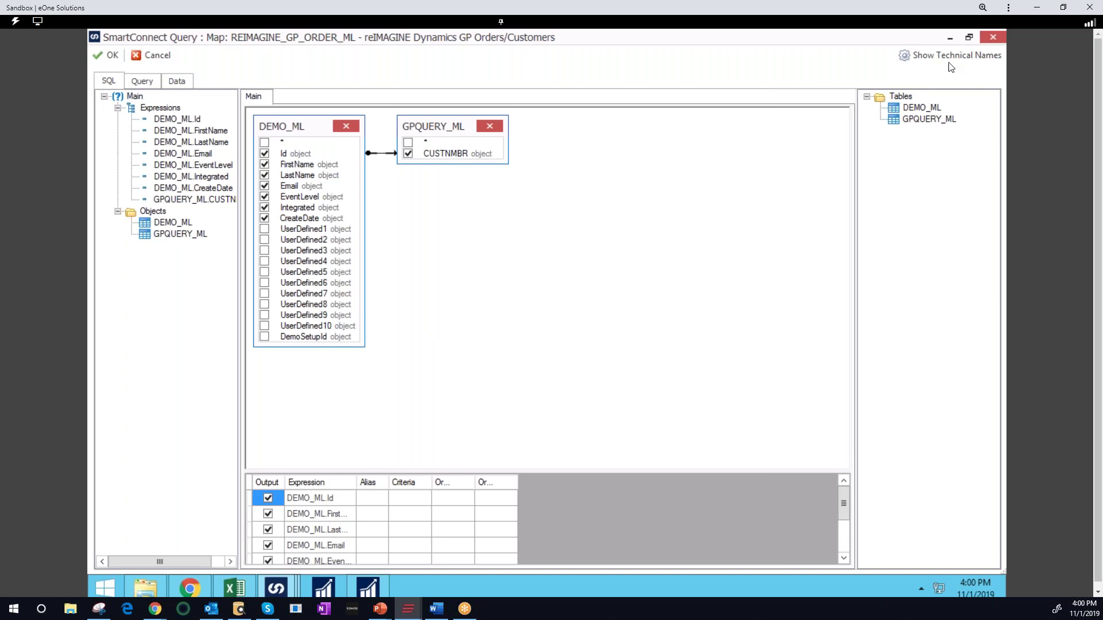
pyautogui.click(994, 39)
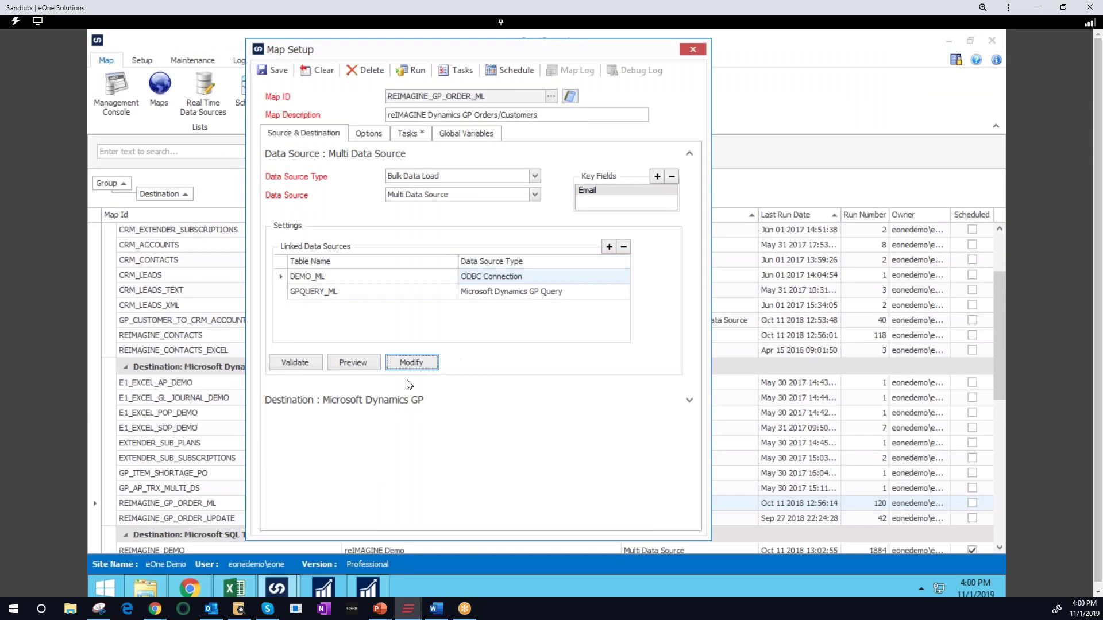
pyautogui.click(343, 154)
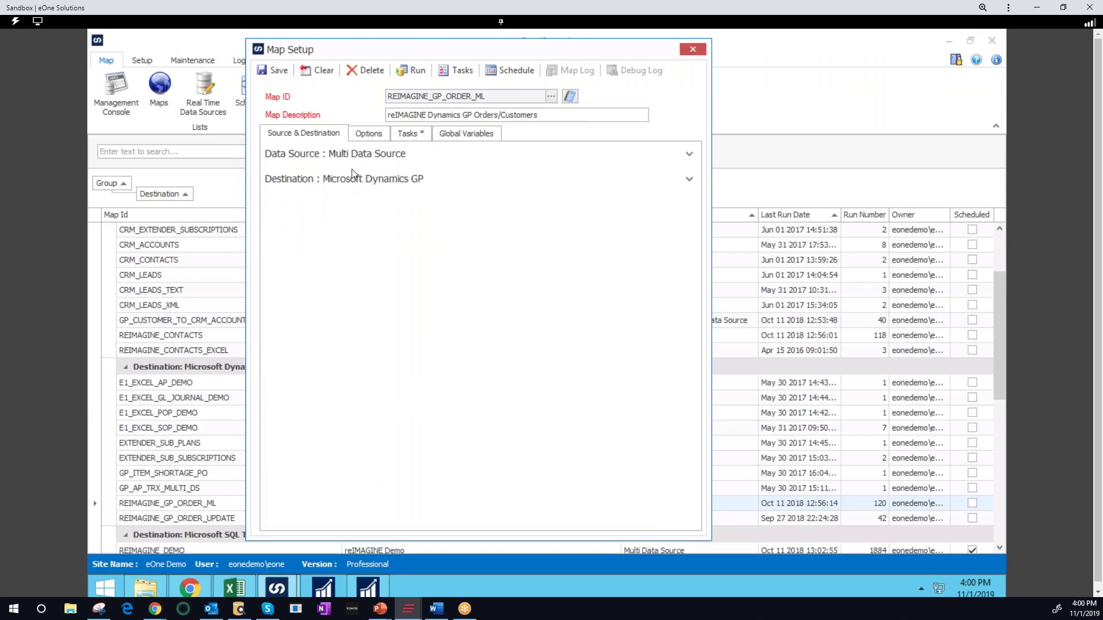
# Expand the destination settings and keep Microsoft Dynamics GP as the destination type
pyautogui.click(357, 177)
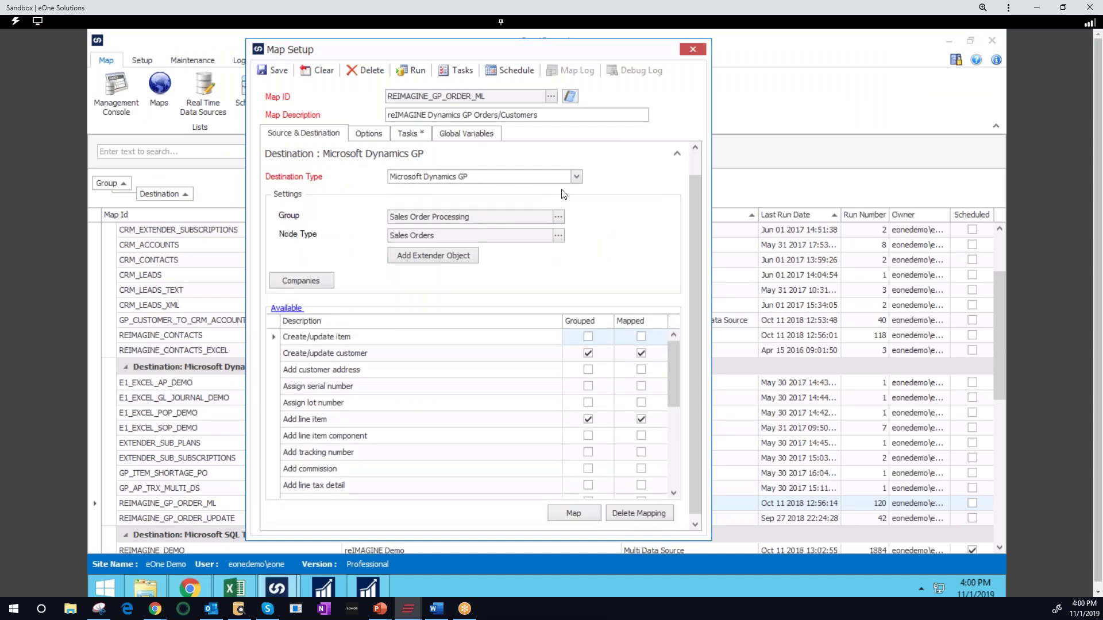
pyautogui.click(576, 178)
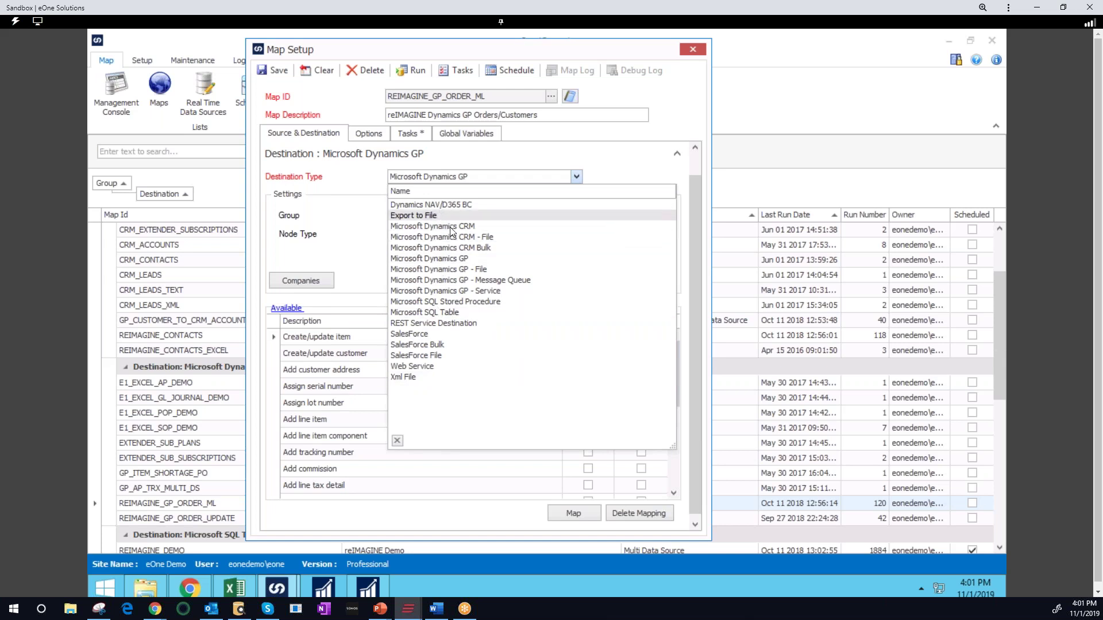
pyautogui.click(467, 260)
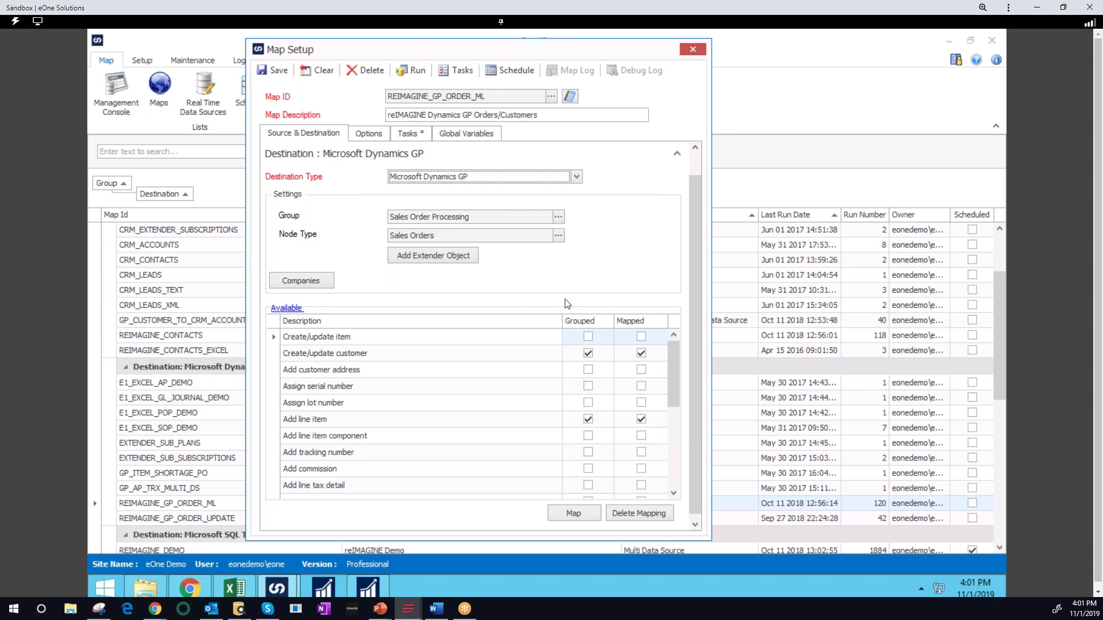
pyautogui.hotkey('alt', 'Tab')
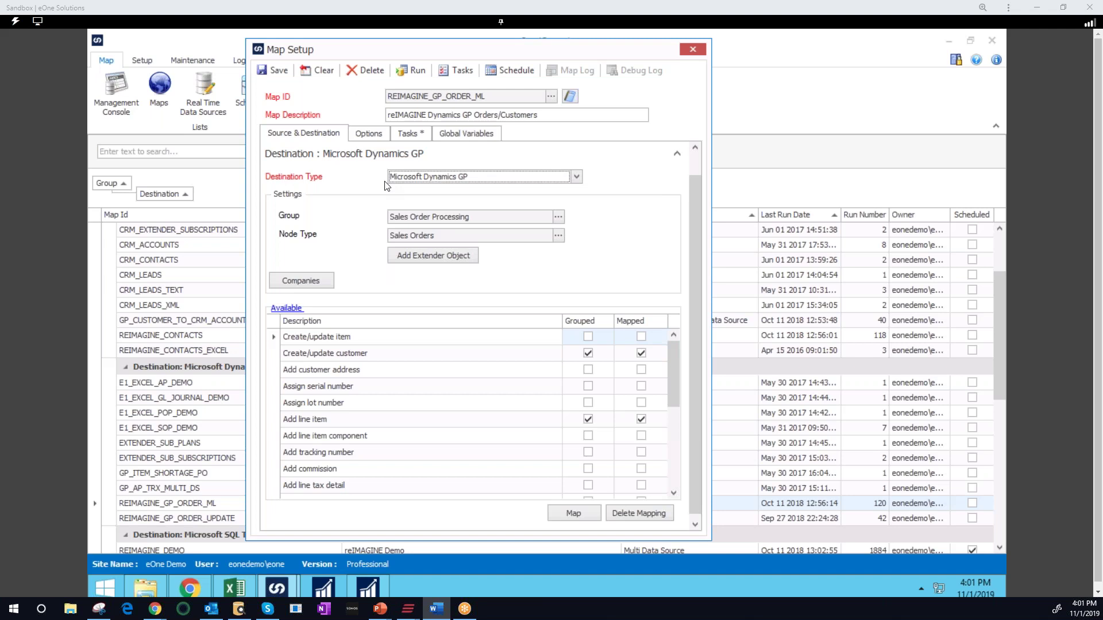
# Review the Group, Node Type and Companies lookups, keeping Sales Order Processing and Sales Orders
pyautogui.click(558, 217)
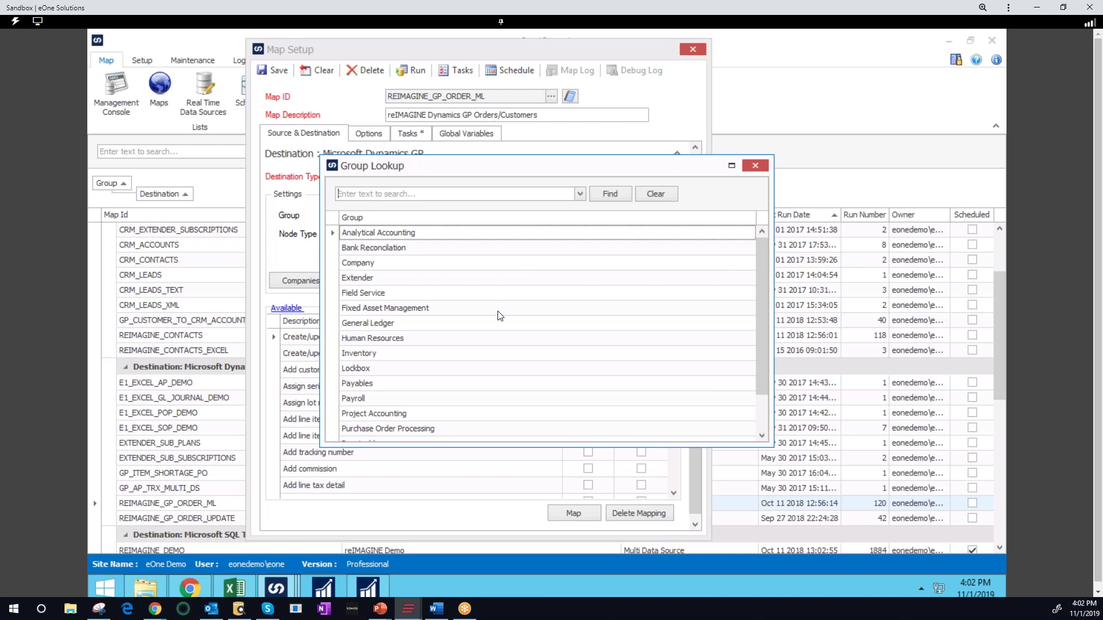
pyautogui.scroll(-1, 498, 315)
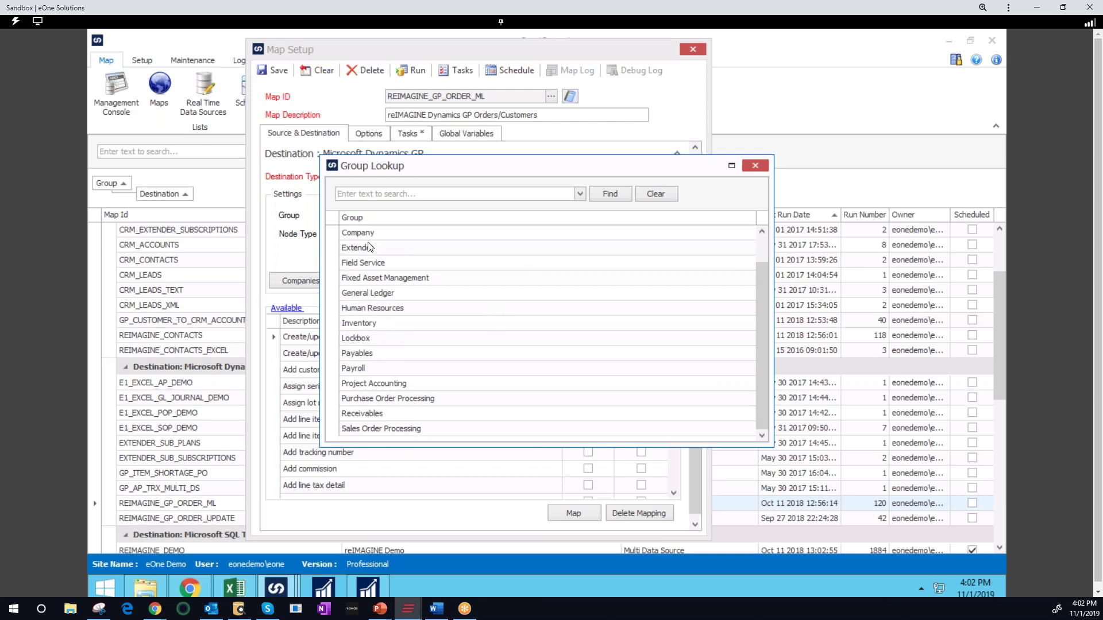
pyautogui.scroll(1, 543, 296)
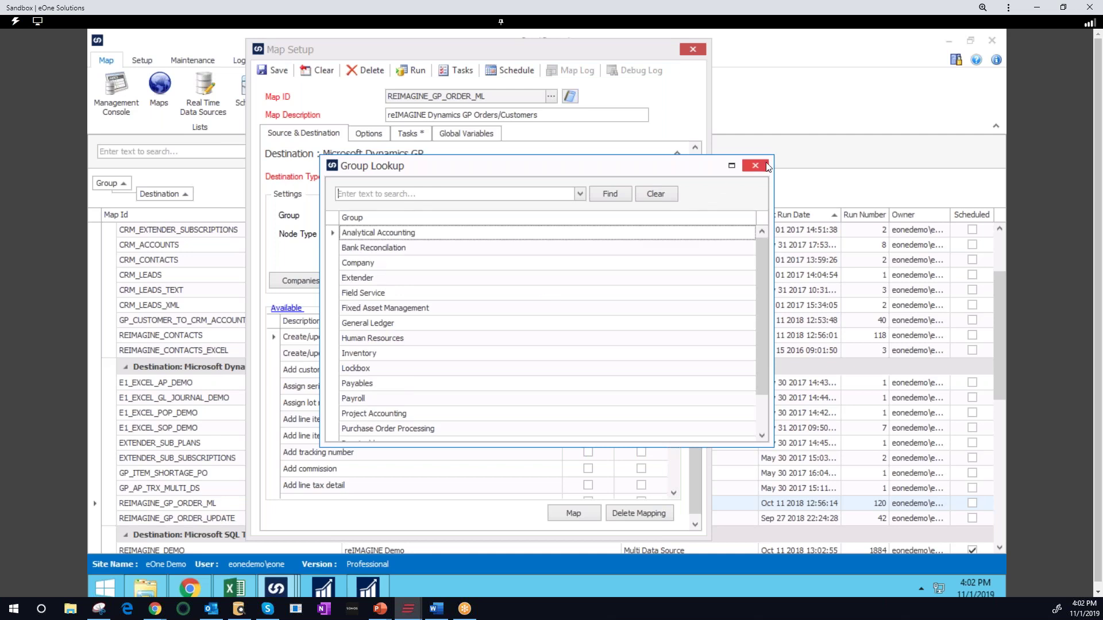
pyautogui.click(756, 166)
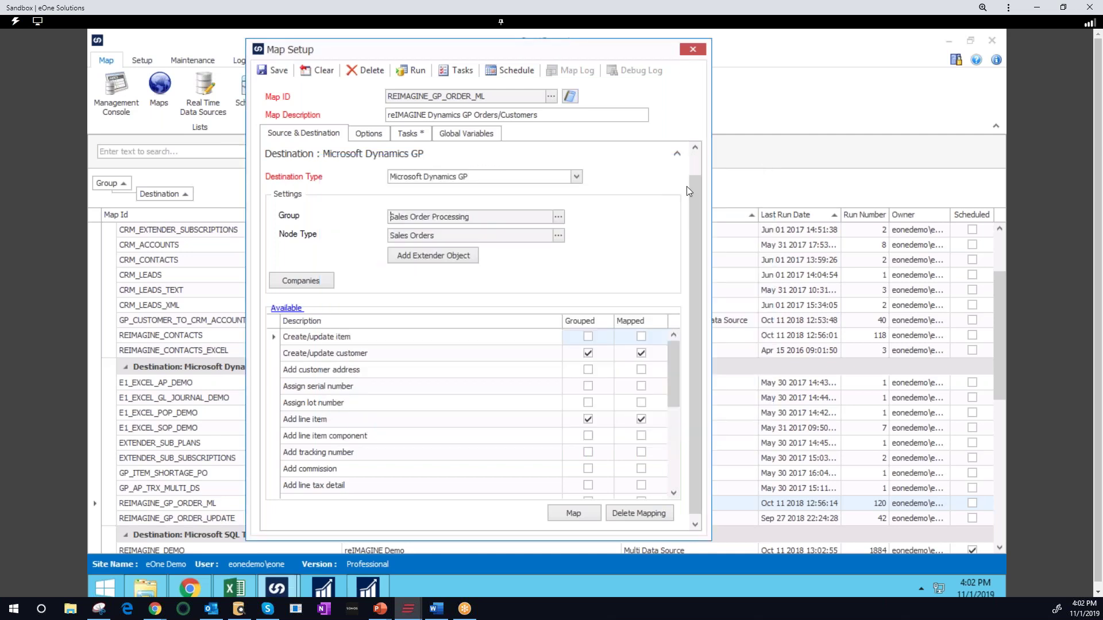
pyautogui.click(558, 236)
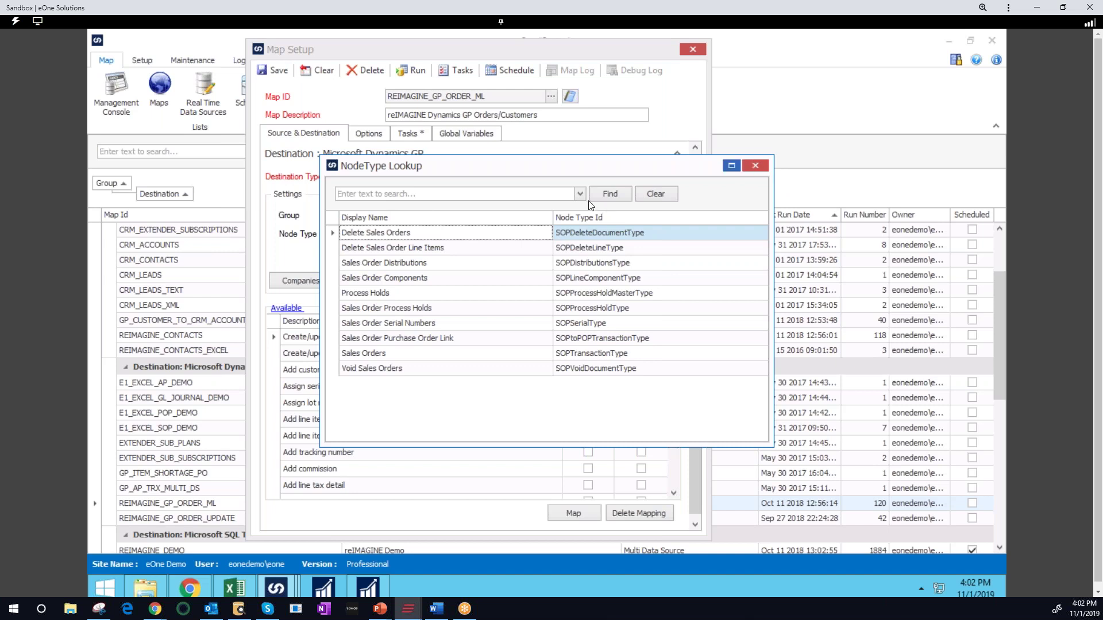
pyautogui.click(756, 166)
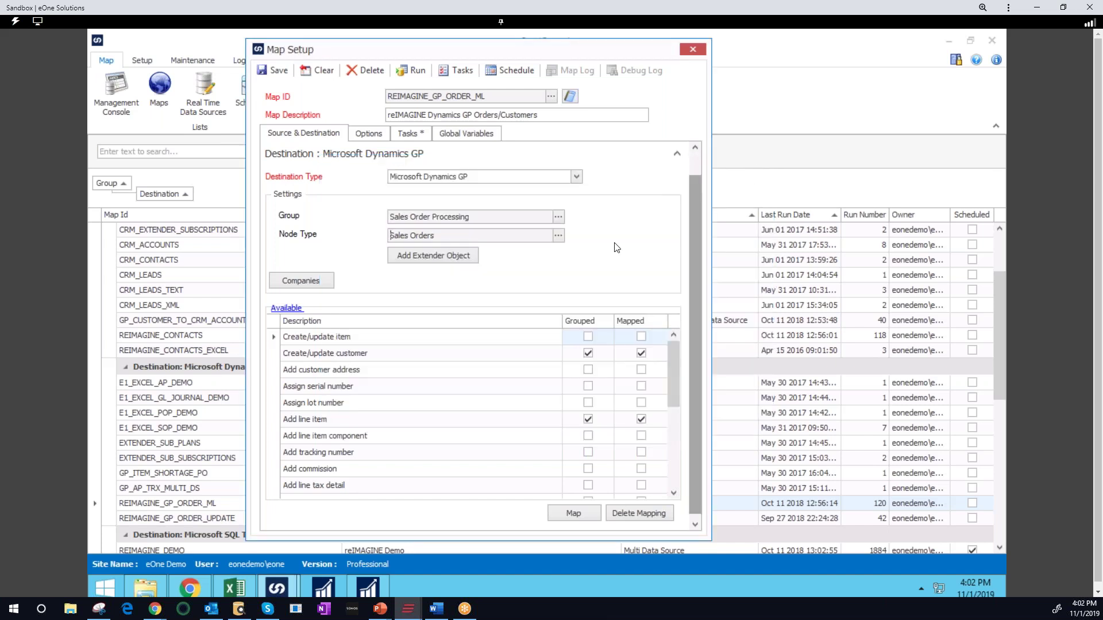
pyautogui.click(320, 282)
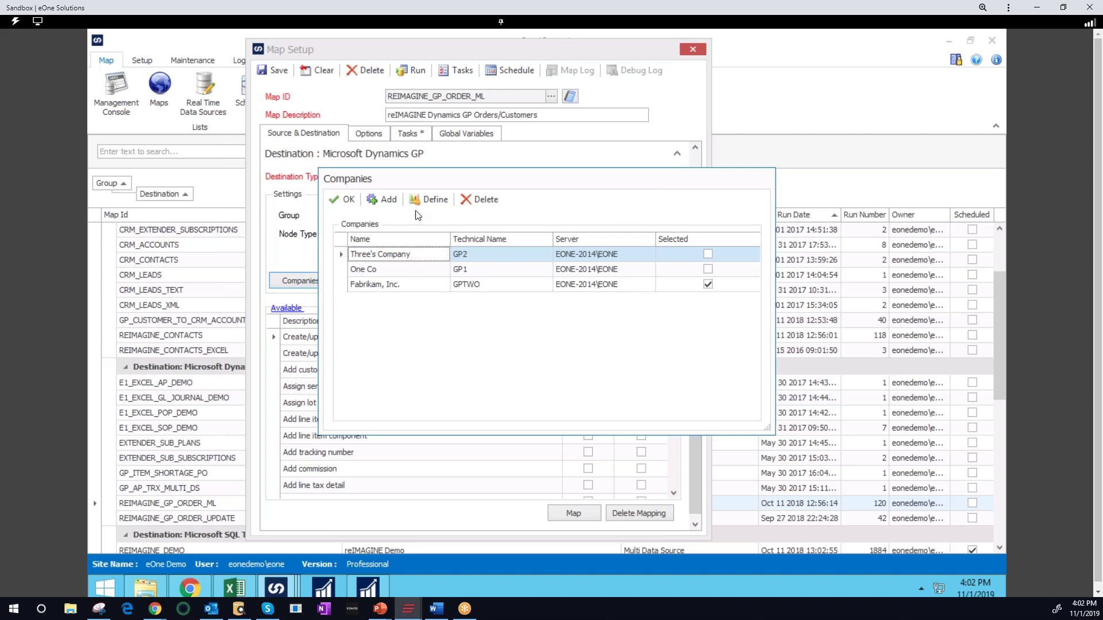
pyautogui.click(347, 201)
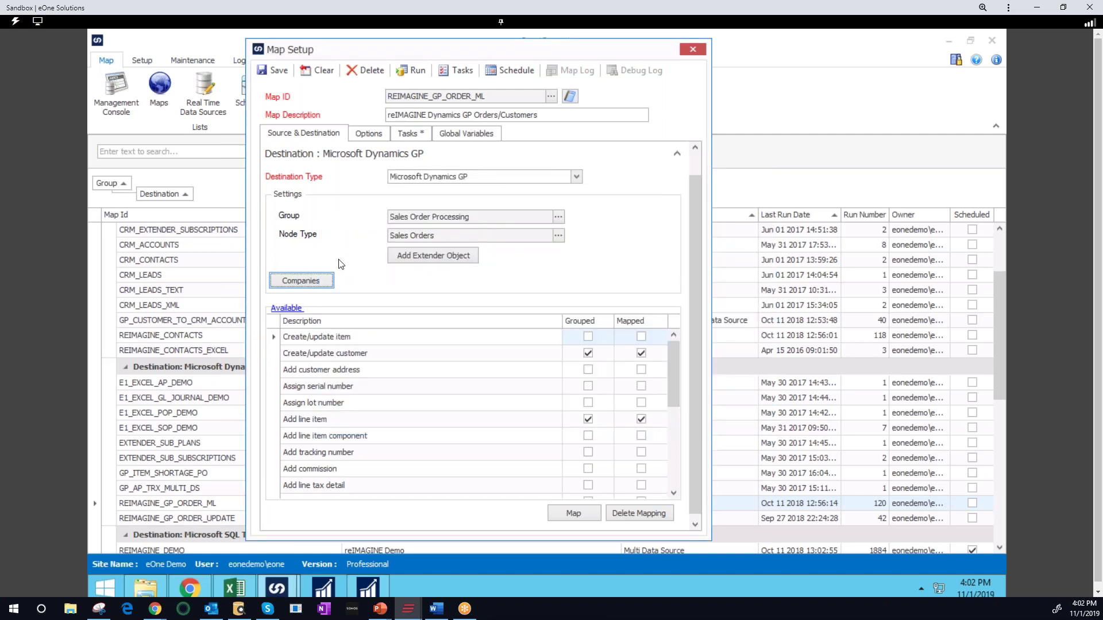
# Show only mapped destination nodes and open the Create/update customer mapping
pyautogui.click(287, 309)
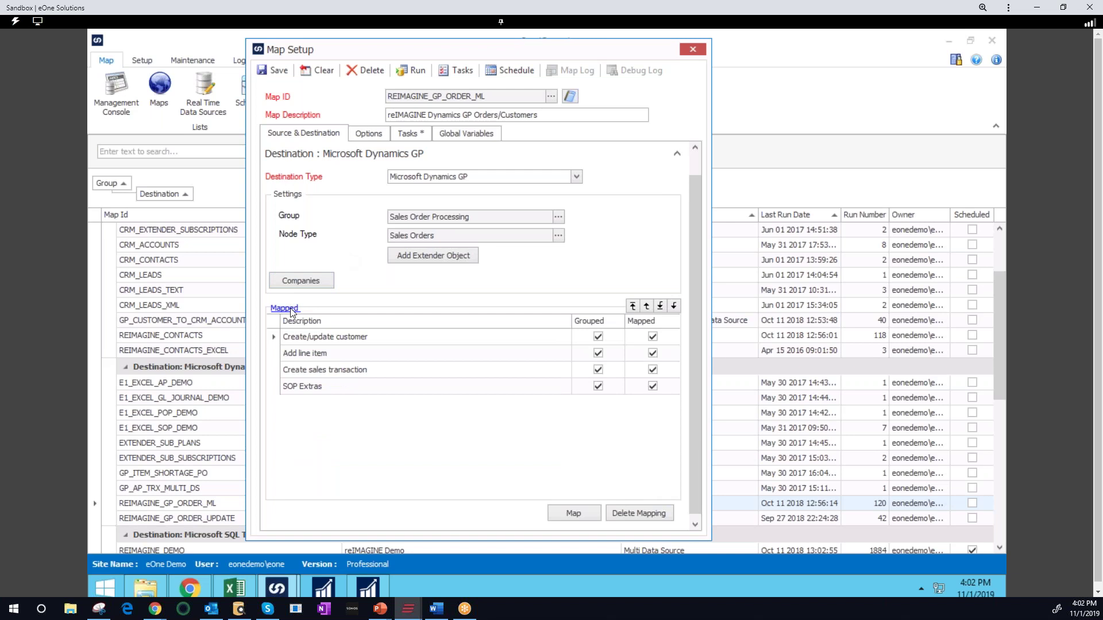
pyautogui.click(407, 337)
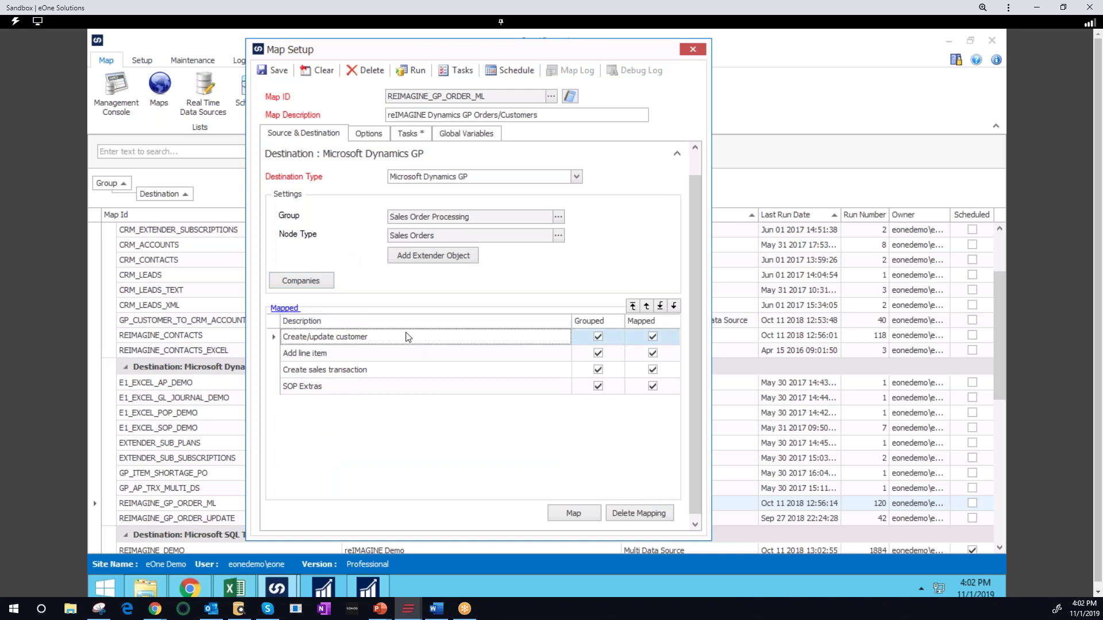
pyautogui.doubleClick(407, 337)
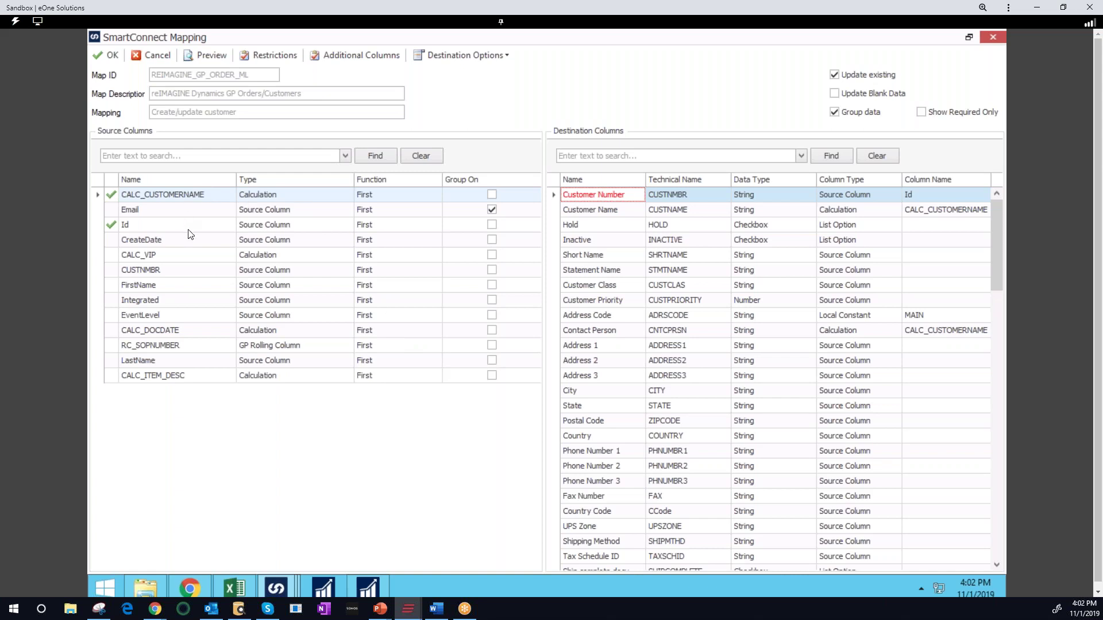
# Sort the Create/update customer source columns by Type and open the Additional Columns list
pyautogui.hotkey('alt', 'Tab')
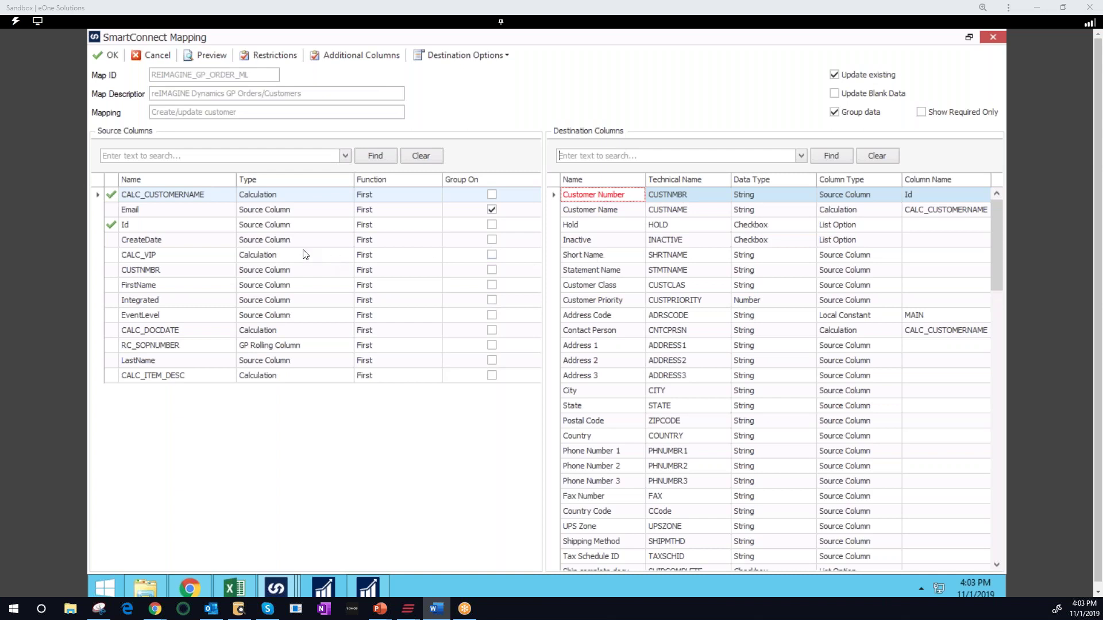
pyautogui.click(291, 183)
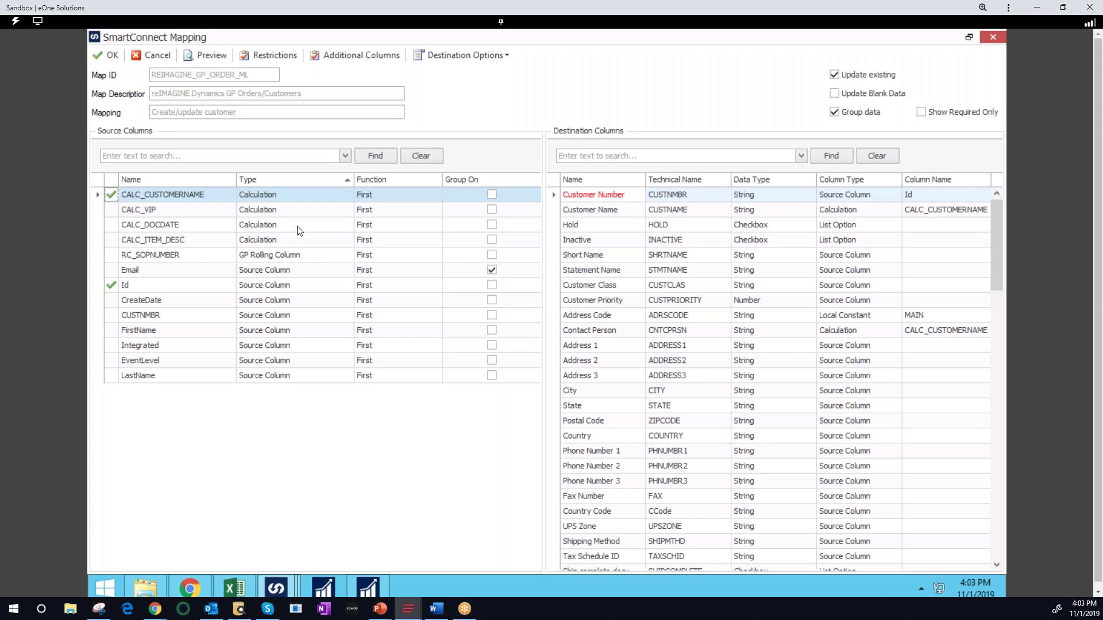
pyautogui.click(353, 55)
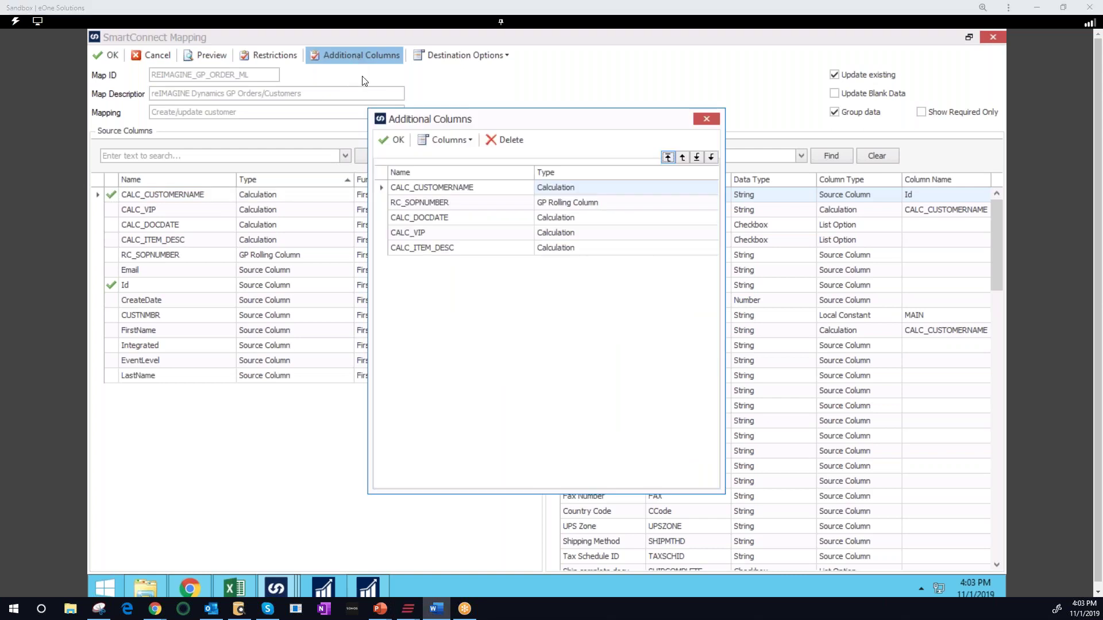
pyautogui.click(447, 144)
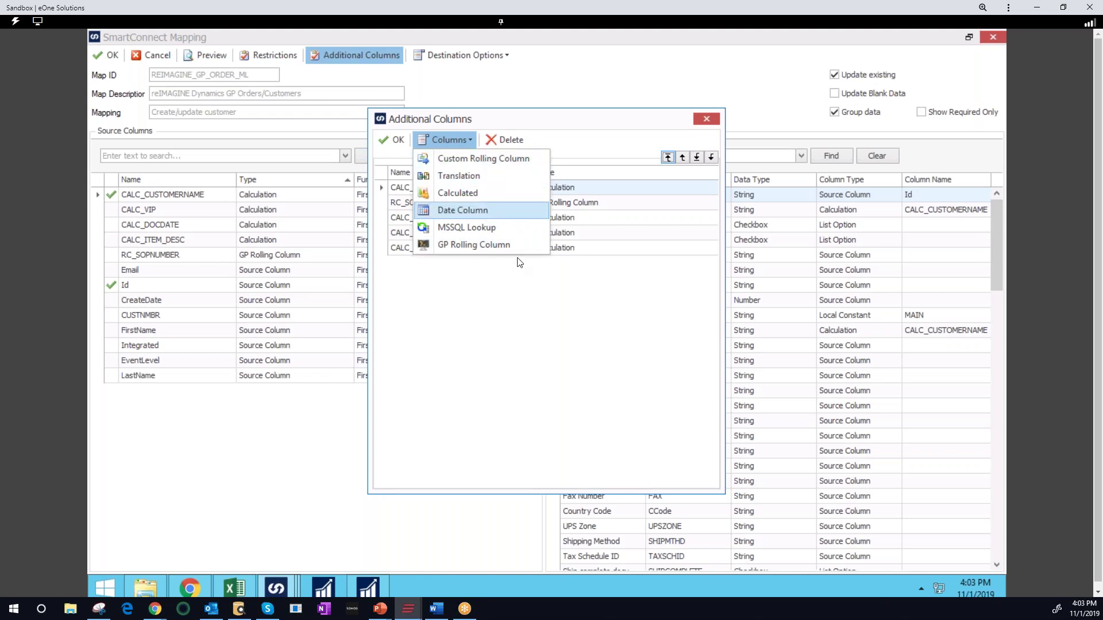
pyautogui.click(524, 310)
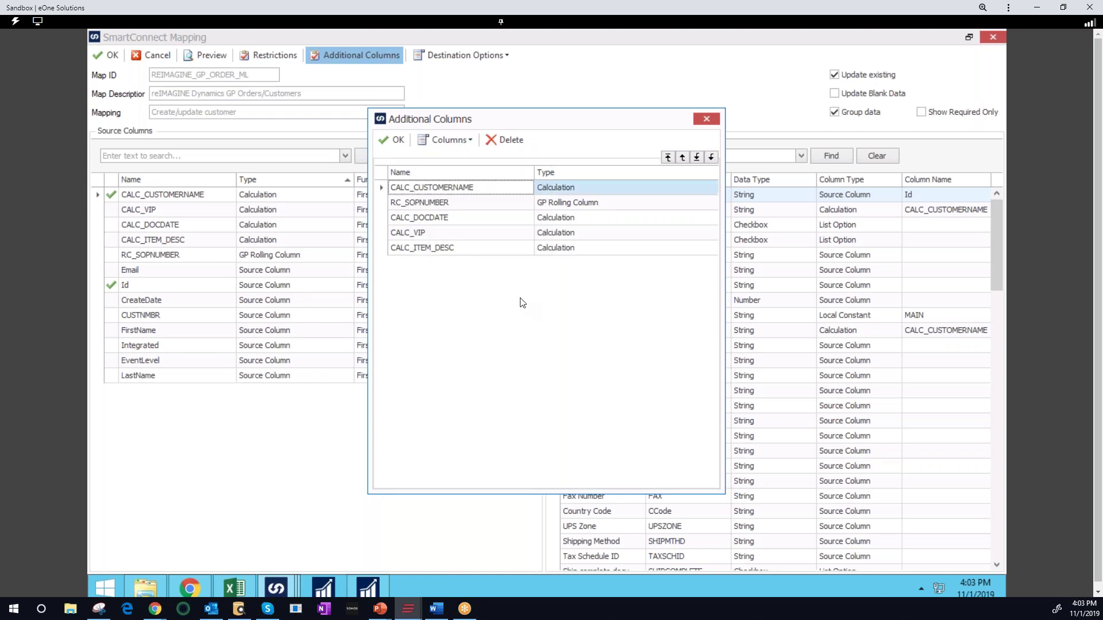
pyautogui.click(570, 191)
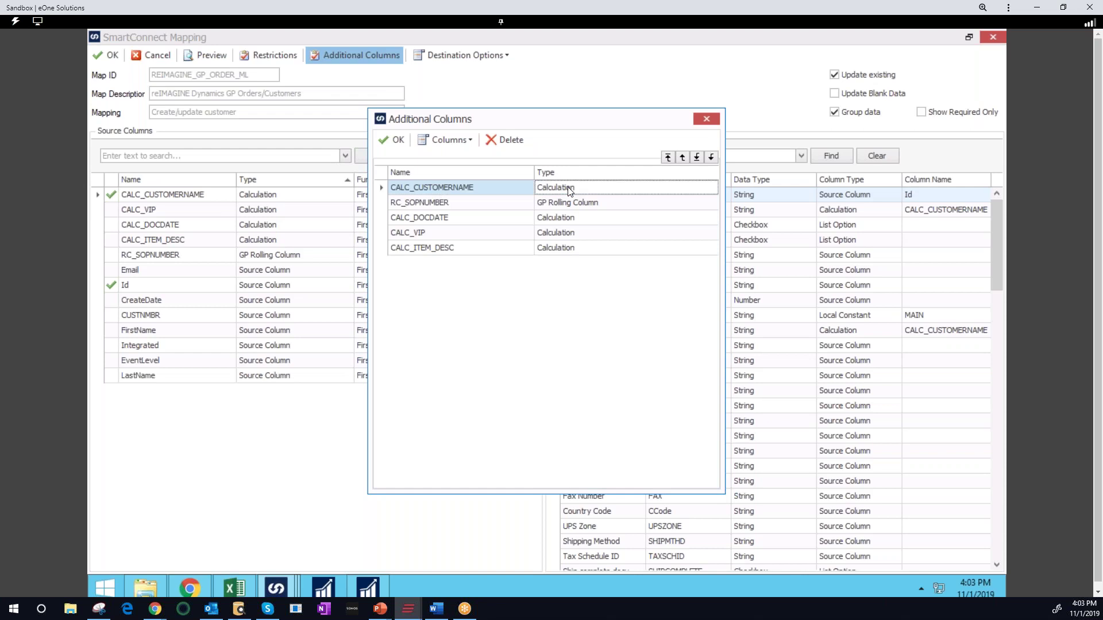
pyautogui.doubleClick(570, 191)
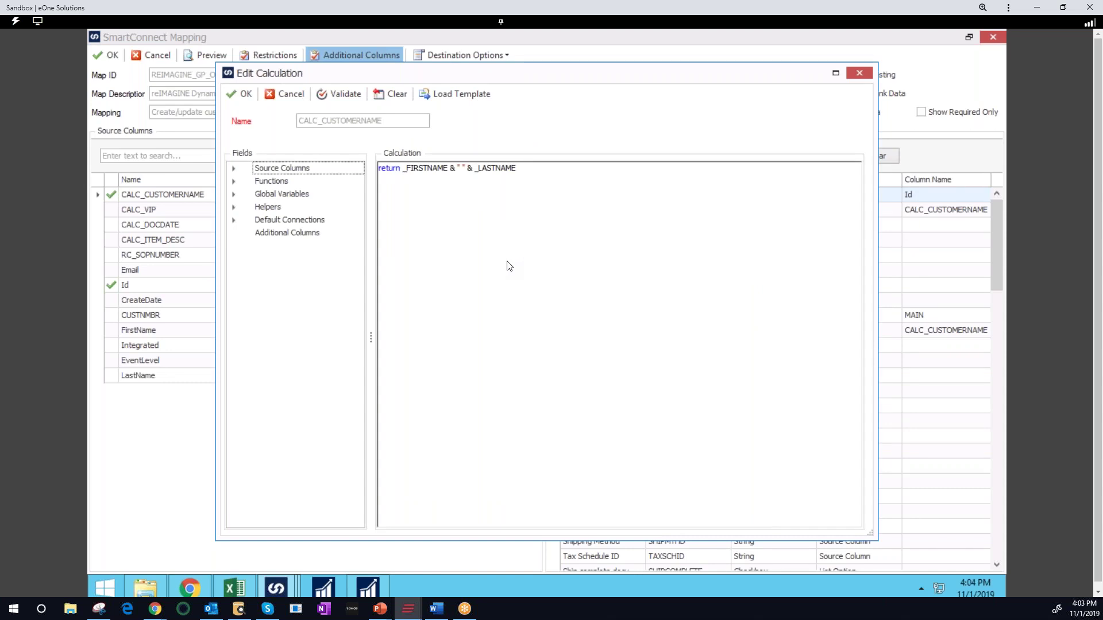
pyautogui.click(234, 181)
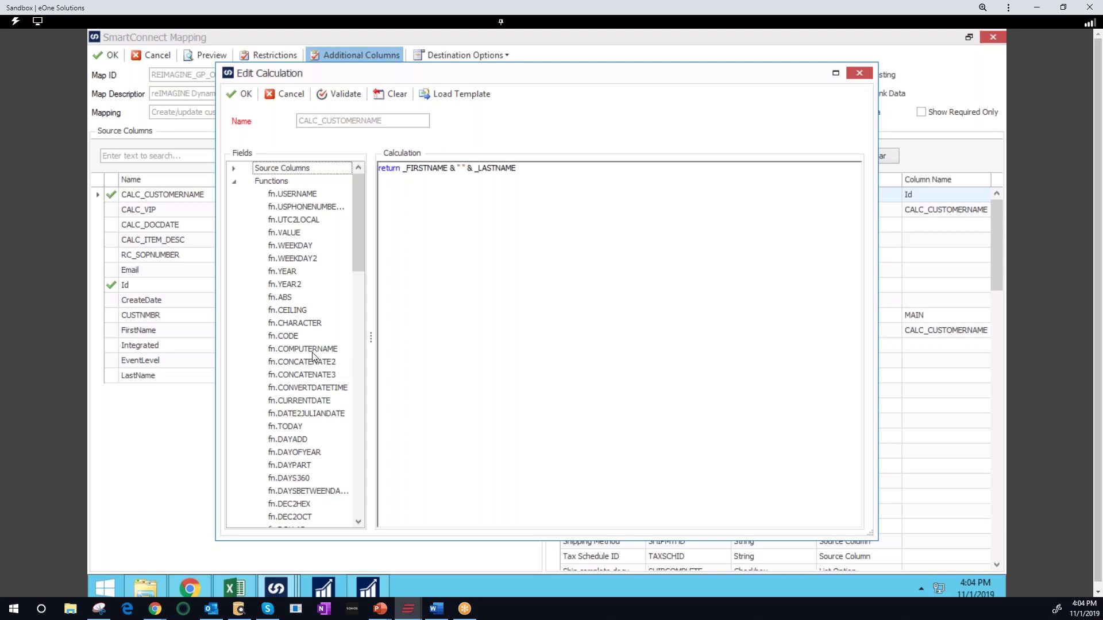
pyautogui.click(319, 374)
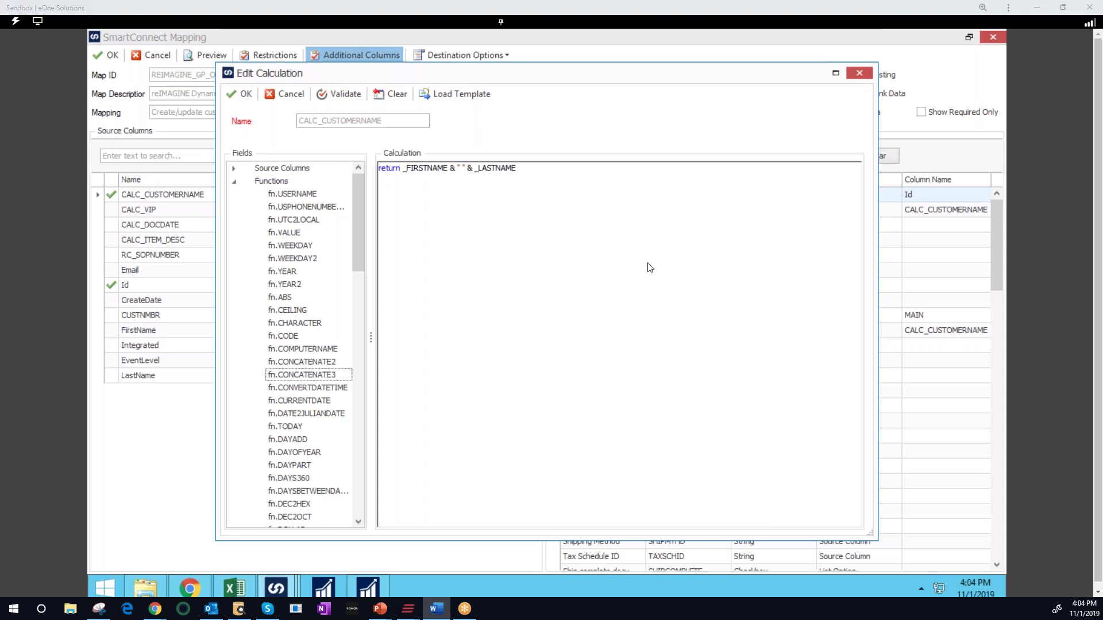
pyautogui.click(860, 73)
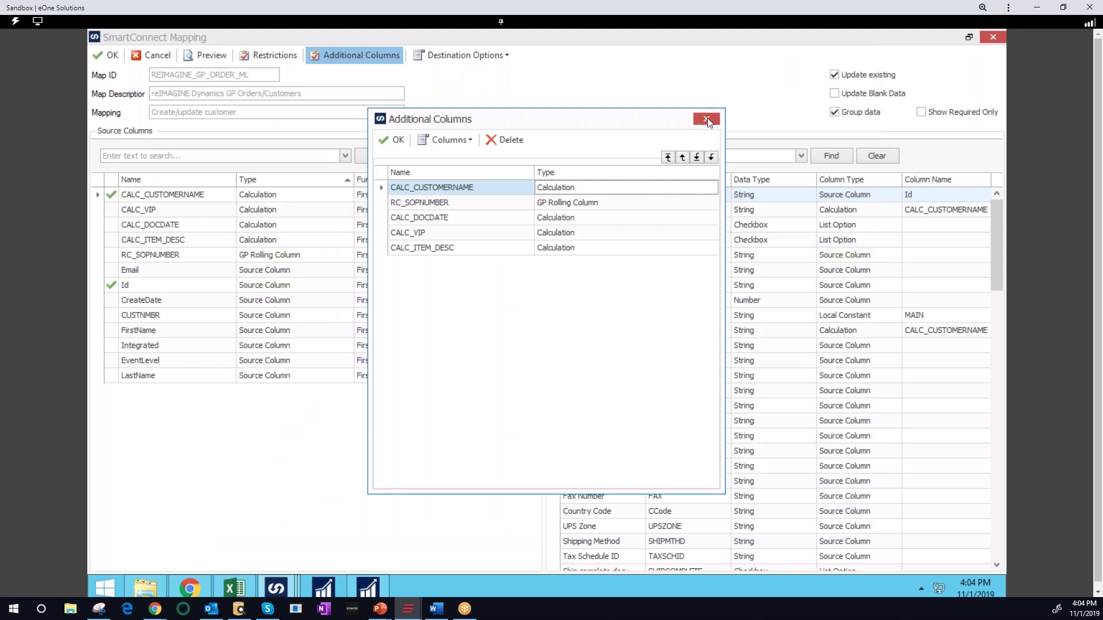
# Close Additional Columns, try mapping CALC_VIP to Hold, then revert Hold to List Option
pyautogui.click(707, 118)
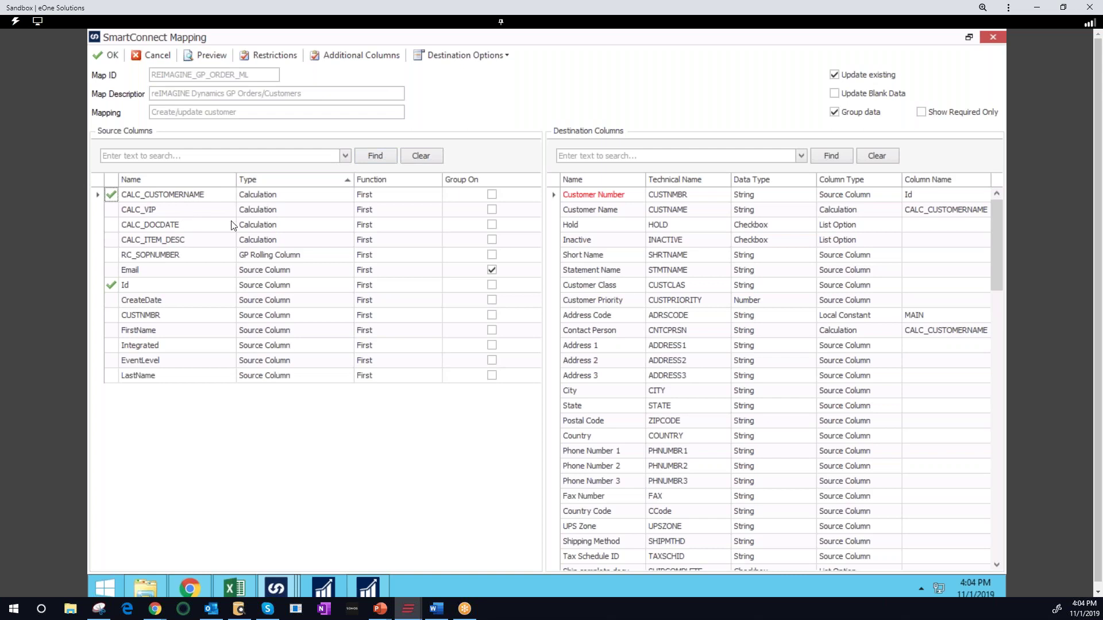
pyautogui.moveTo(921, 230); pyautogui.dragTo(921, 230)
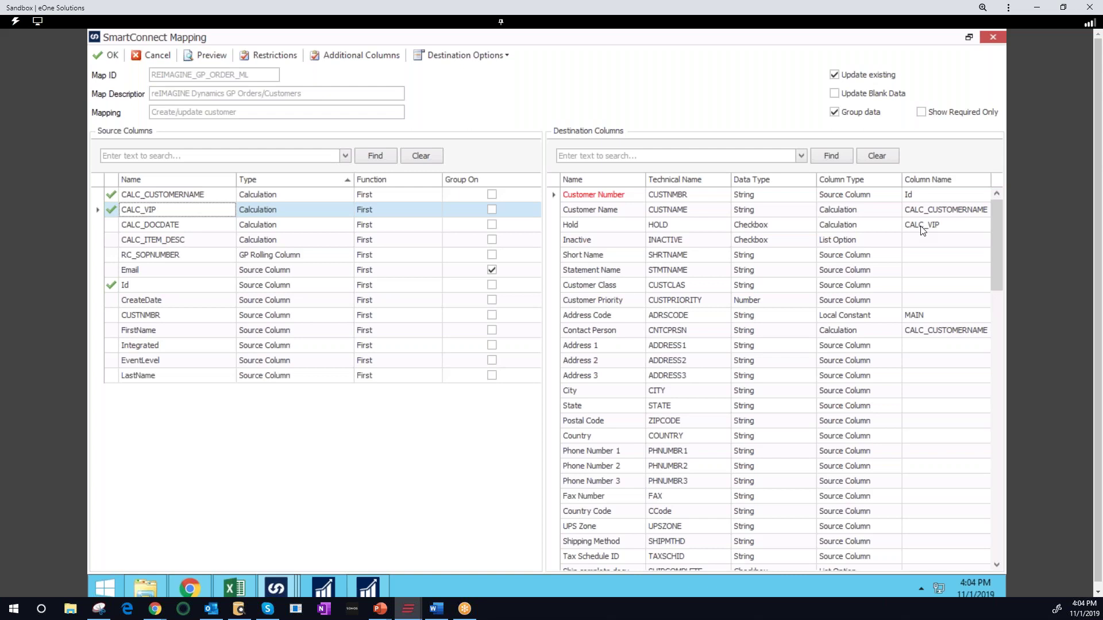
pyautogui.click(987, 222)
pyautogui.click(987, 223)
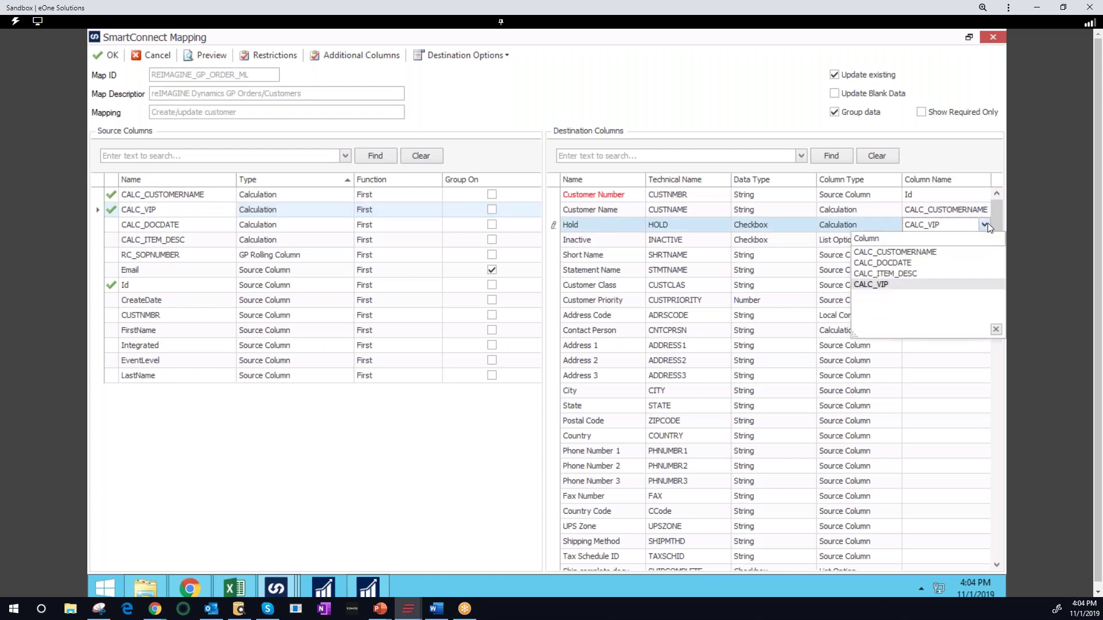
pyautogui.click(940, 368)
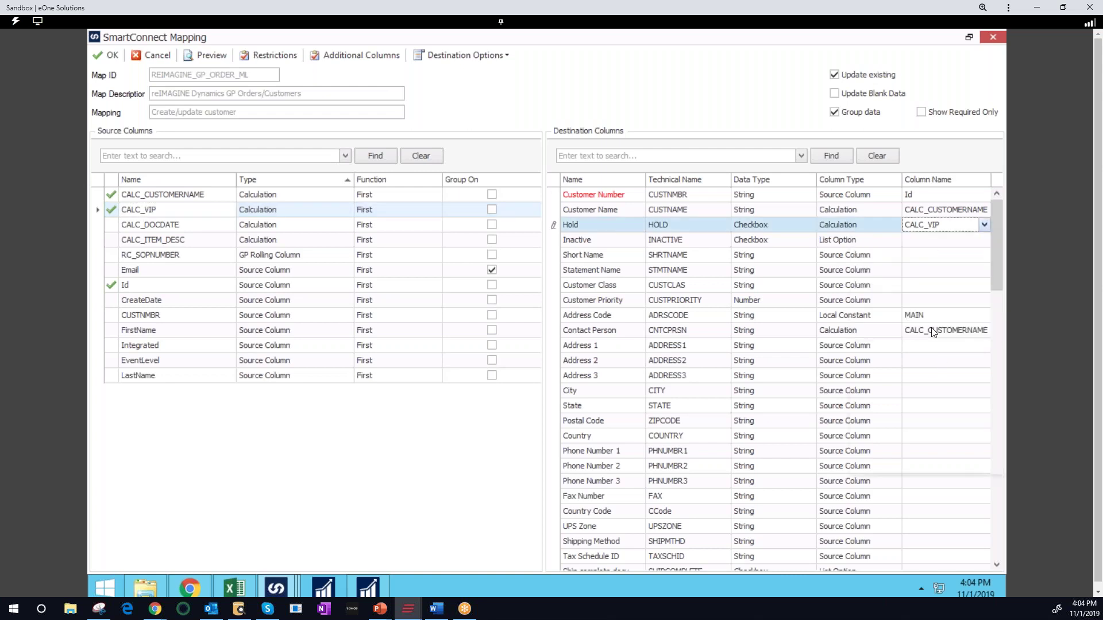
pyautogui.click(935, 229)
pyautogui.click(934, 228)
pyautogui.hotkey('alt', 'Tab')
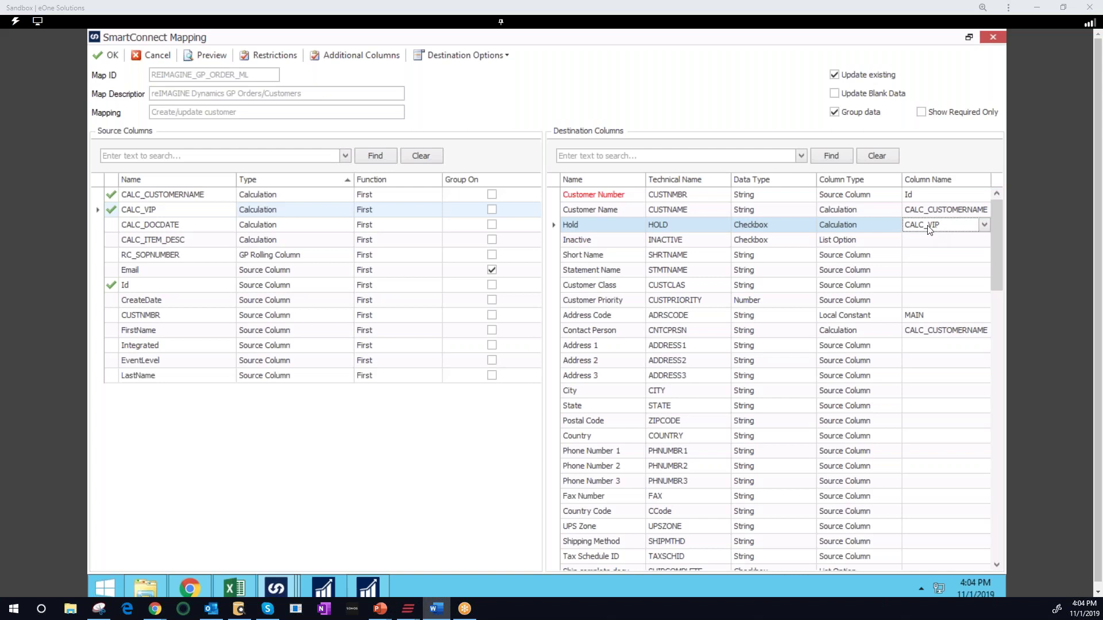
pyautogui.click(938, 230)
pyautogui.press('Escape')
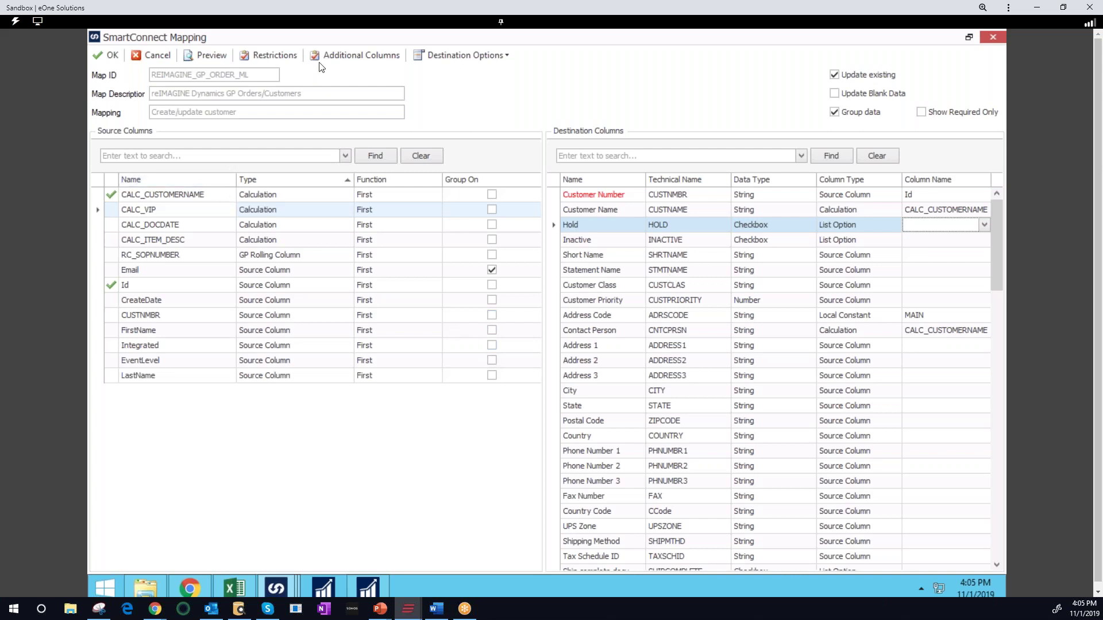
# Close the mapping window and review REIMAGINE_GP_ORDER_ML's general options and tasks in Map Setup
pyautogui.click(991, 35)
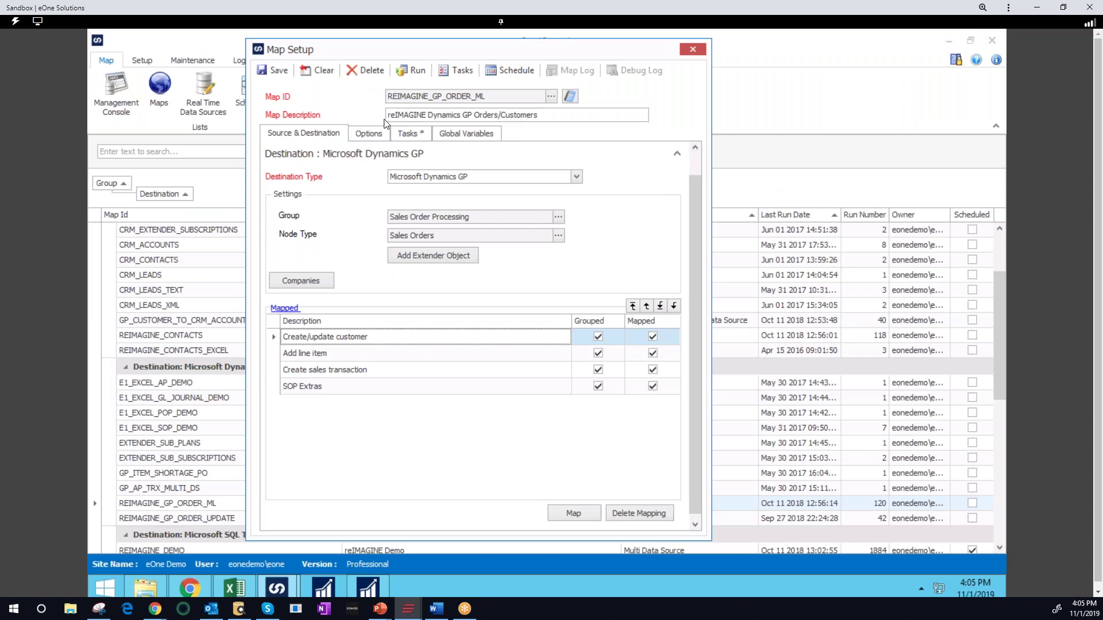
pyautogui.click(372, 135)
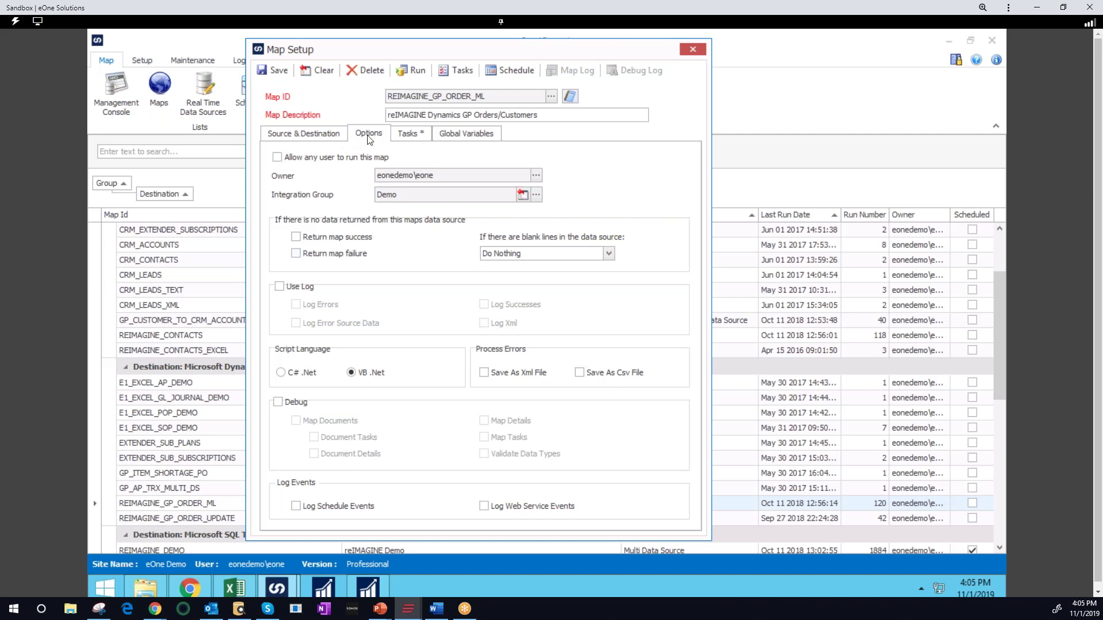
pyautogui.click(414, 137)
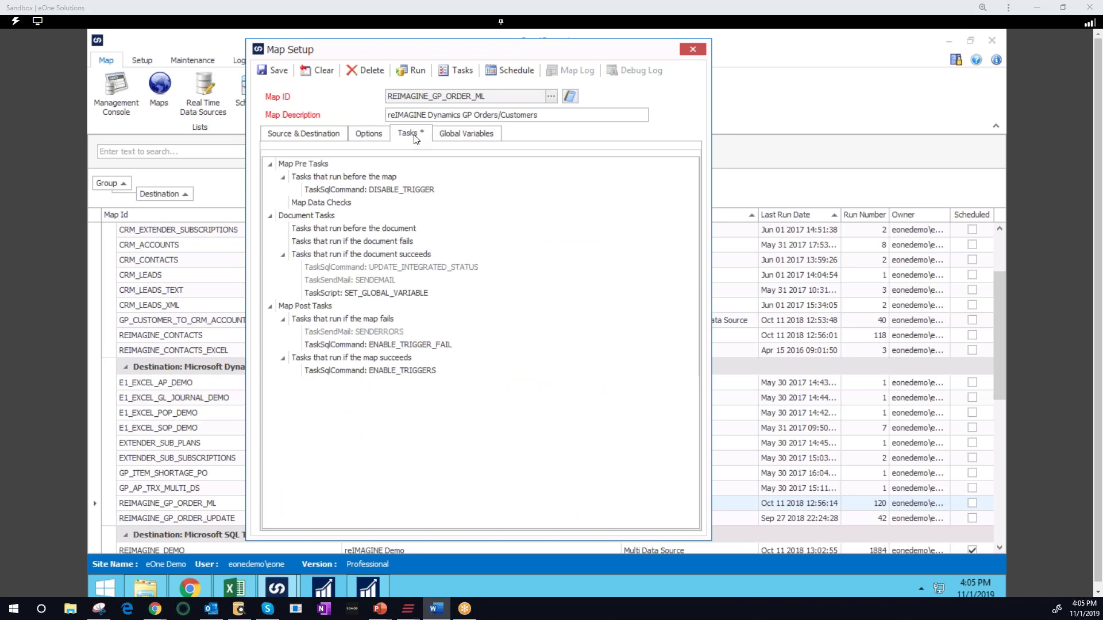
# Review the New Task types for failed documents, then open the map's daily 8:00:00 AM schedule
pyautogui.rightClick(407, 243)
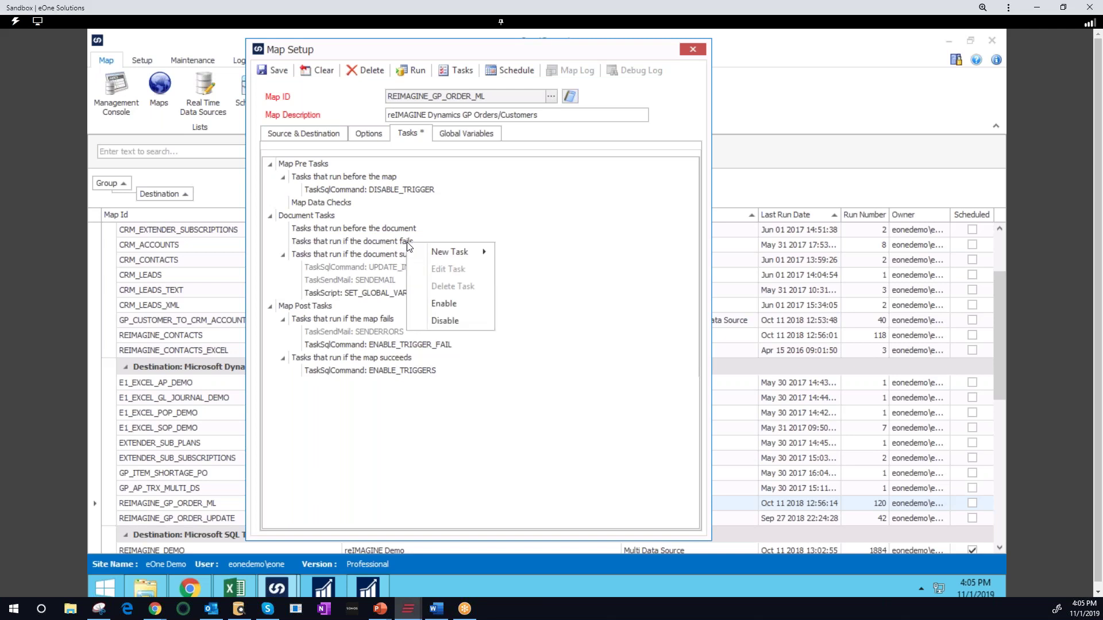
pyautogui.moveTo(436, 253)
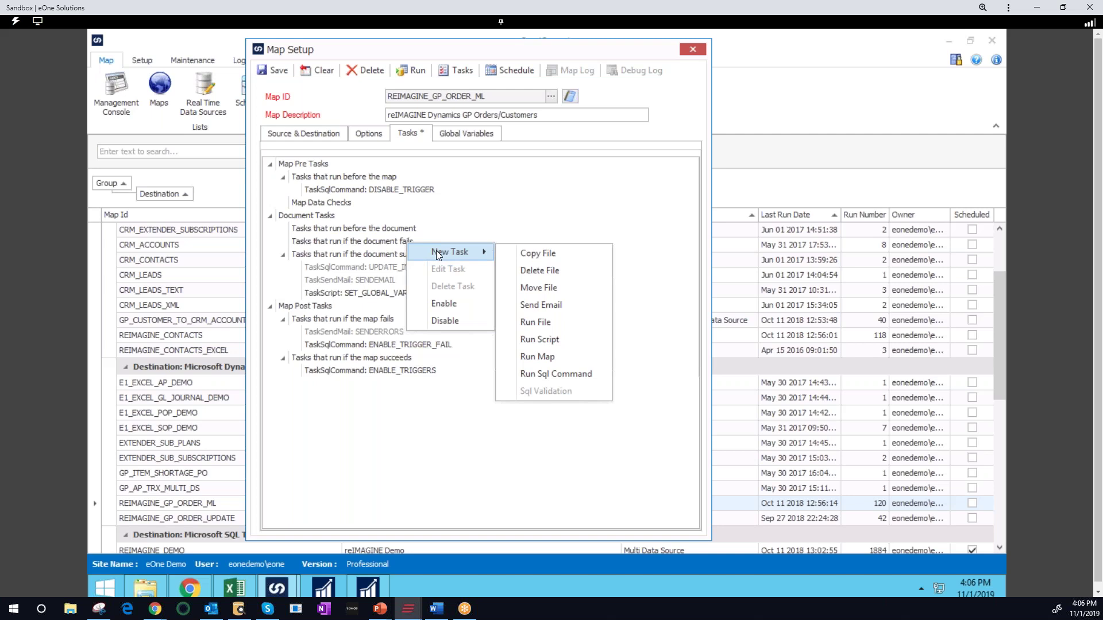
pyautogui.click(485, 193)
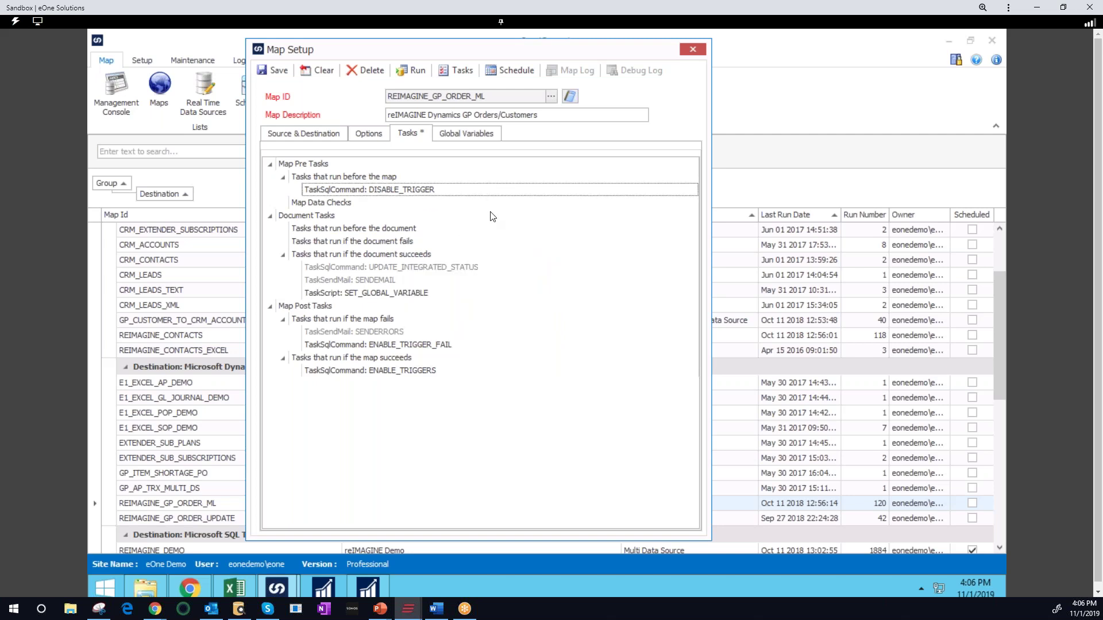
pyautogui.click(508, 68)
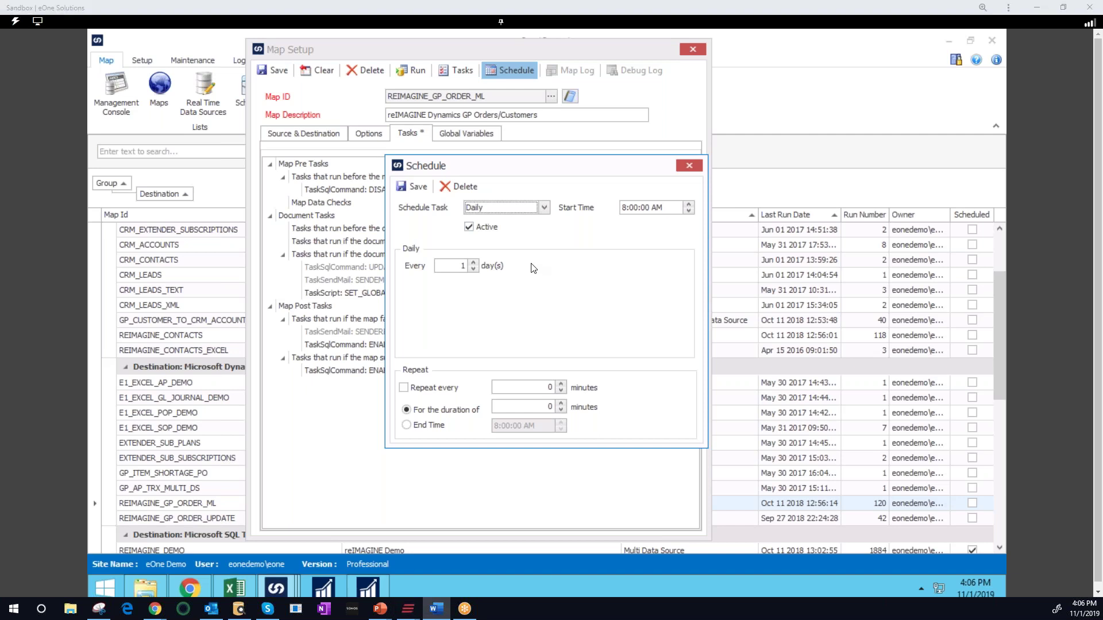
# Keep the schedule at Daily and raise Every to 2 days
pyautogui.click(544, 207)
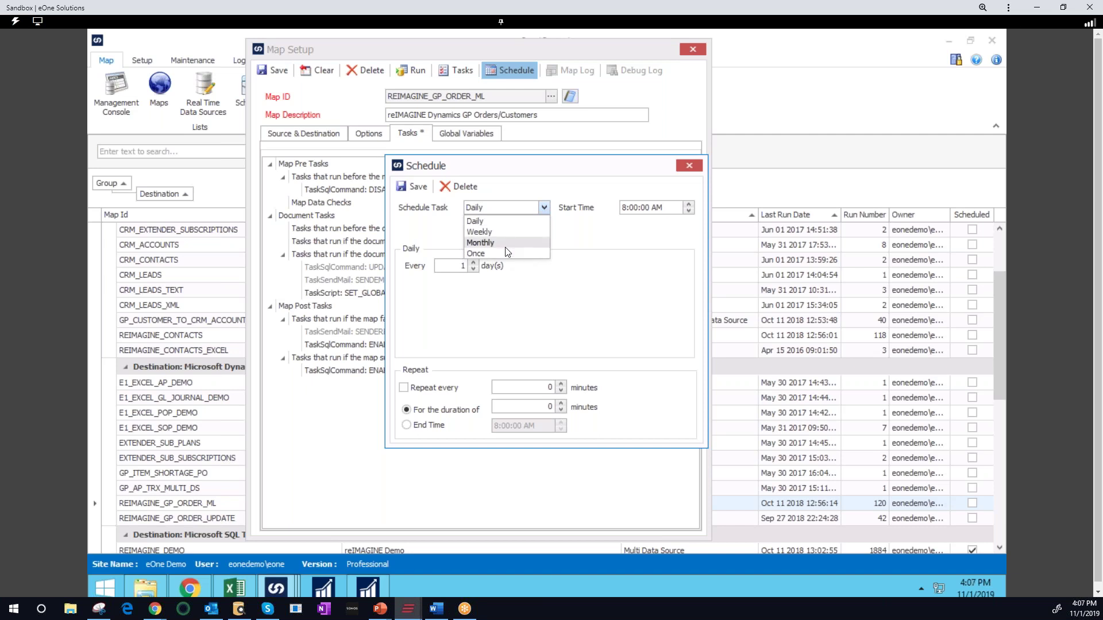
pyautogui.click(505, 298)
pyautogui.click(473, 262)
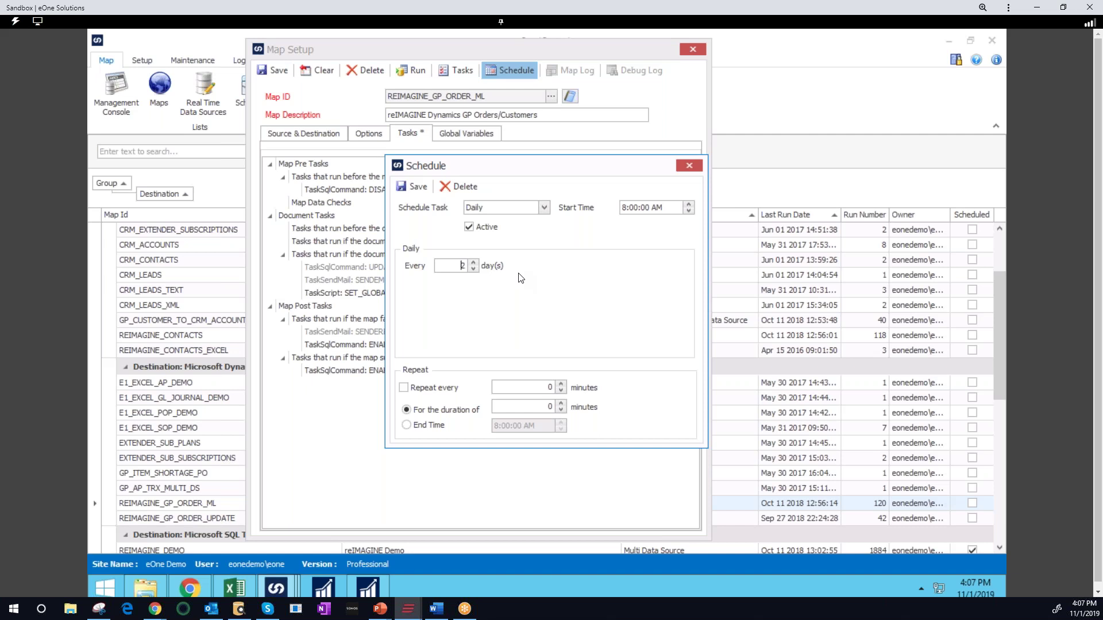
# Close the Schedule and Map Setup windows, answering No to saving changes
pyautogui.click(691, 166)
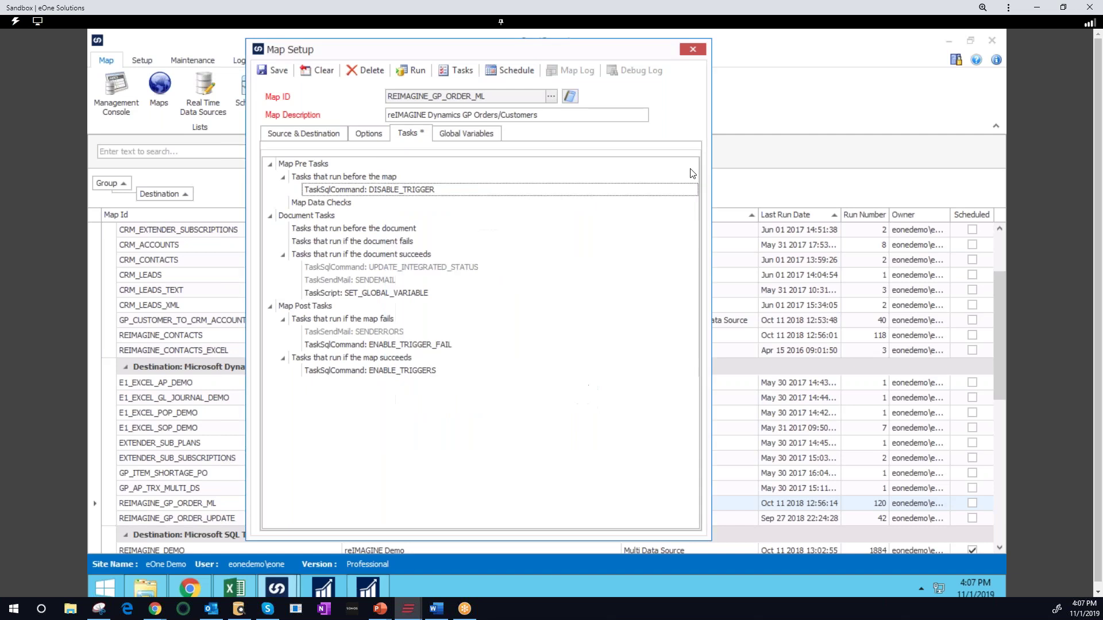
pyautogui.click(698, 50)
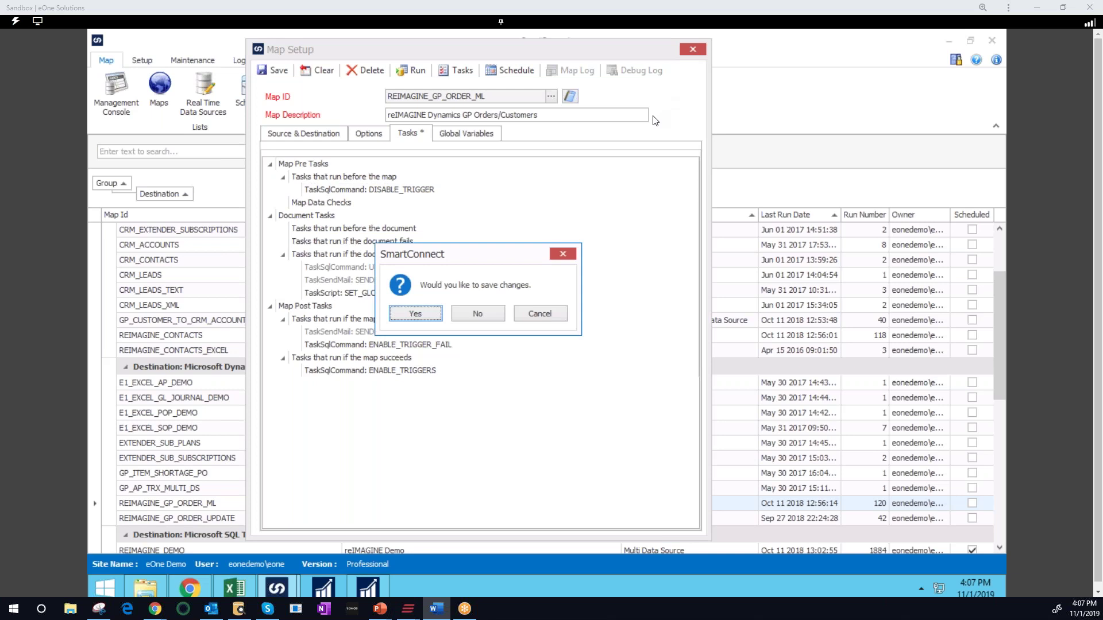
pyautogui.click(488, 313)
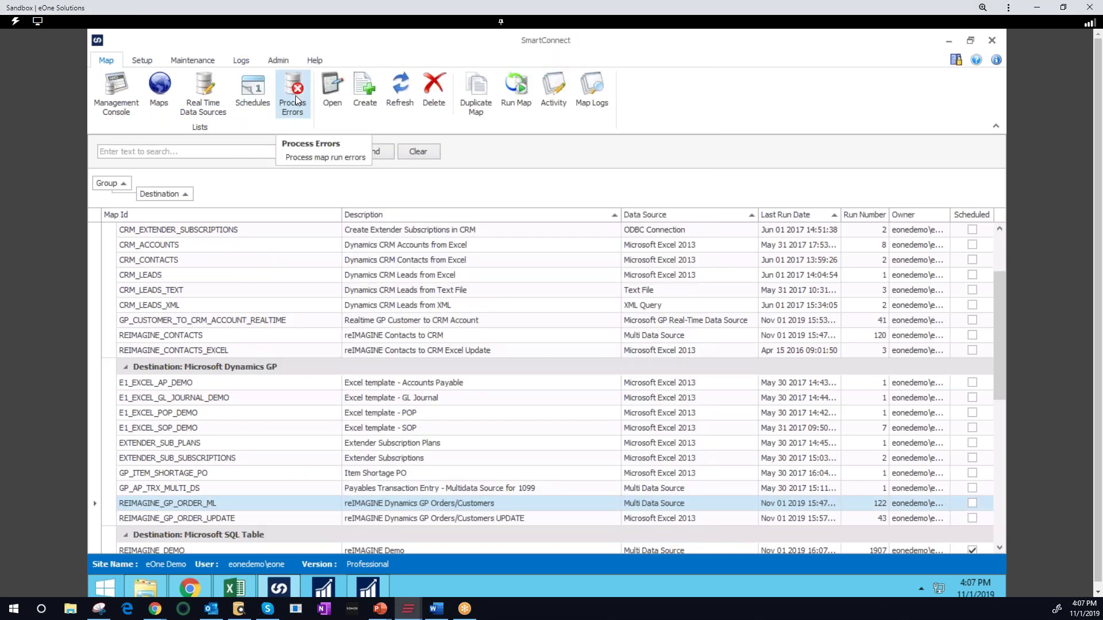
# Open Process Errors and load FIELDSERVICE_CRM_TO_GP_ACCOUNTS_ONGOING run 146's failed record
pyautogui.click(295, 95)
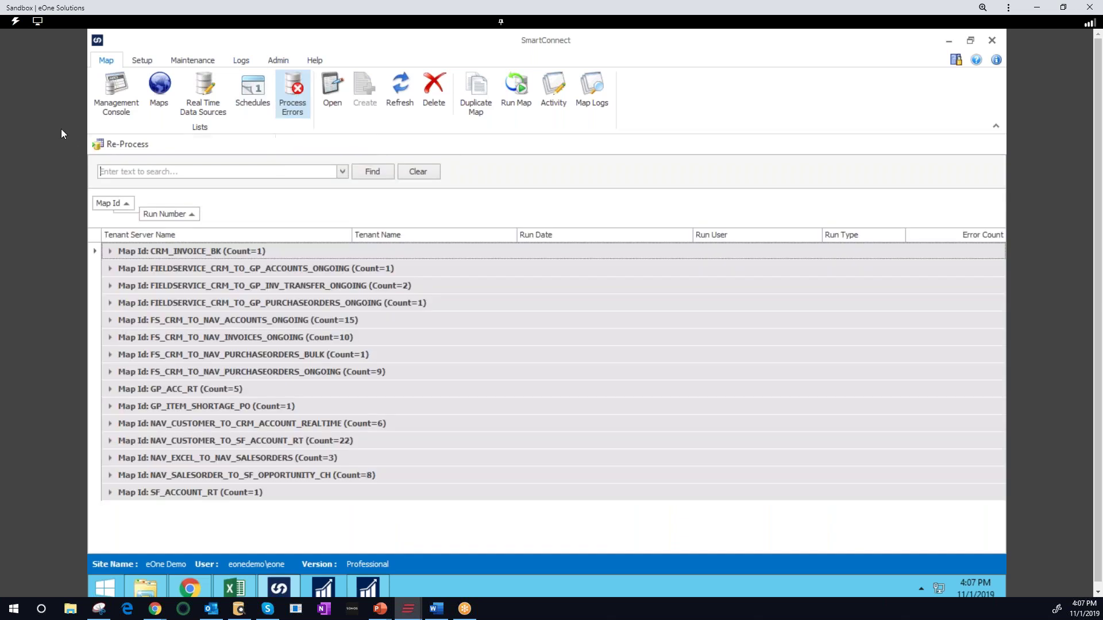
pyautogui.click(113, 269)
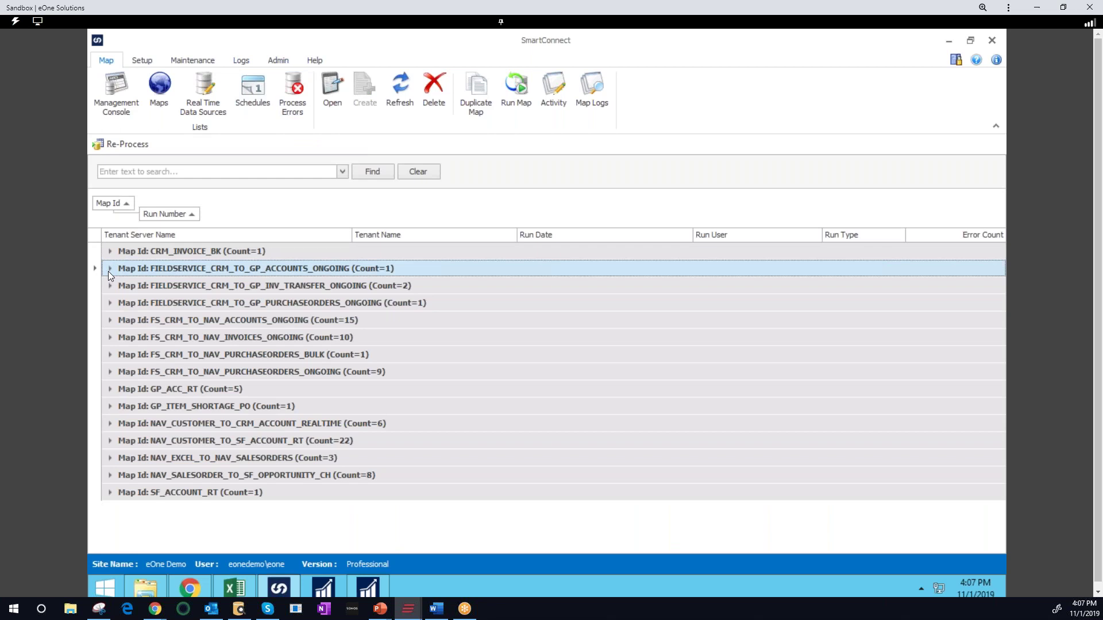
pyautogui.click(109, 269)
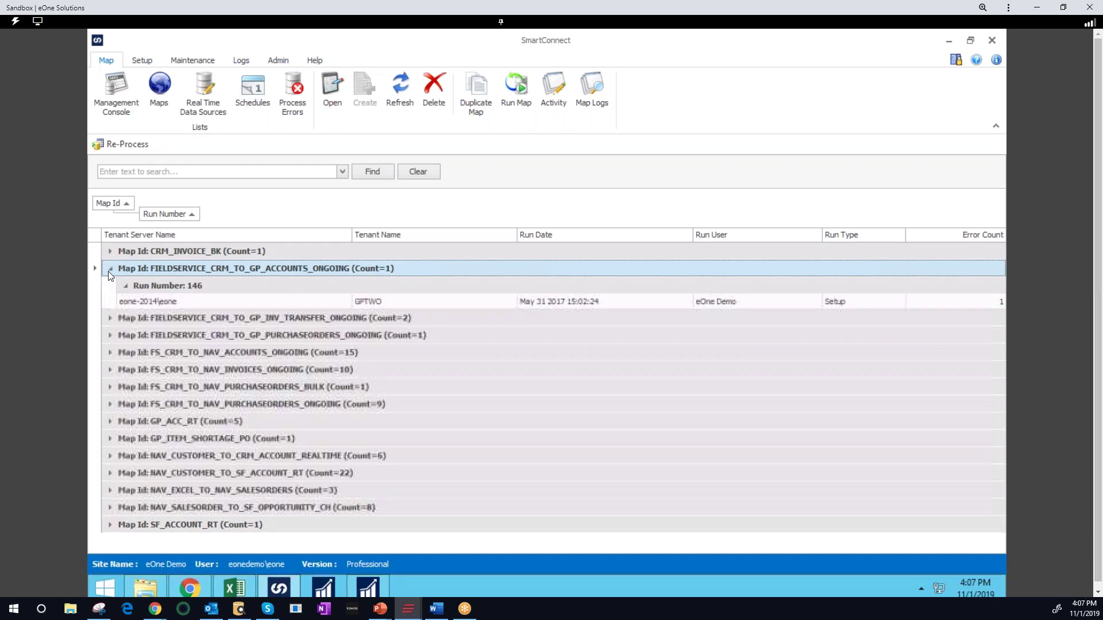
pyautogui.doubleClick(143, 301)
pyautogui.moveTo(567, 113); pyautogui.dragTo(521, 103)
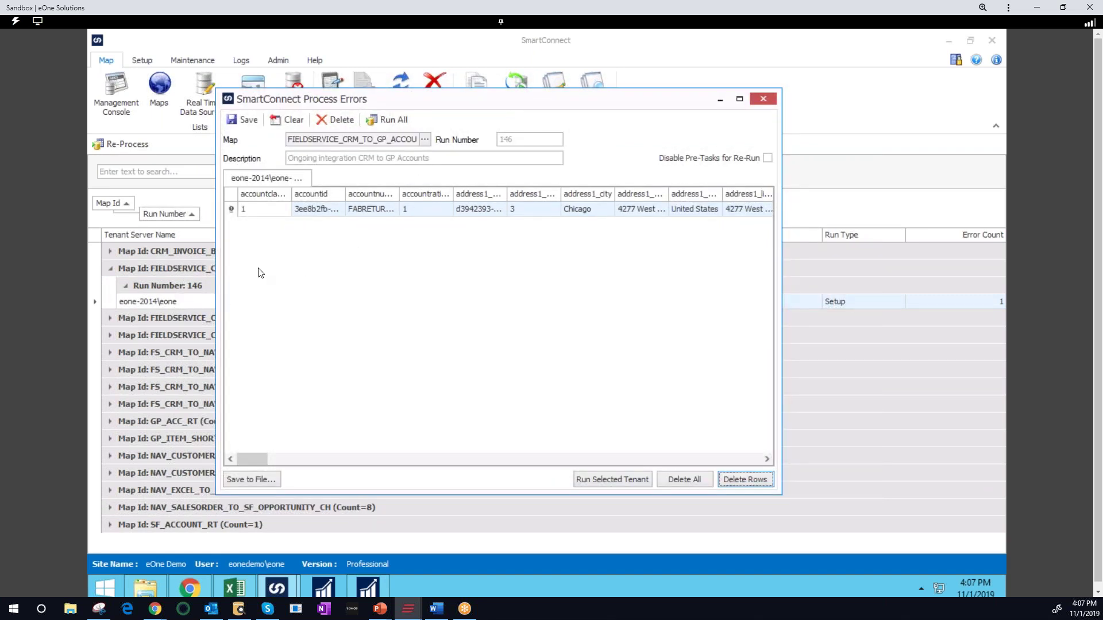
# Edit the failed record's accountnumber and set accountrating to 2
pyautogui.moveTo(232, 212)
pyautogui.click(366, 210)
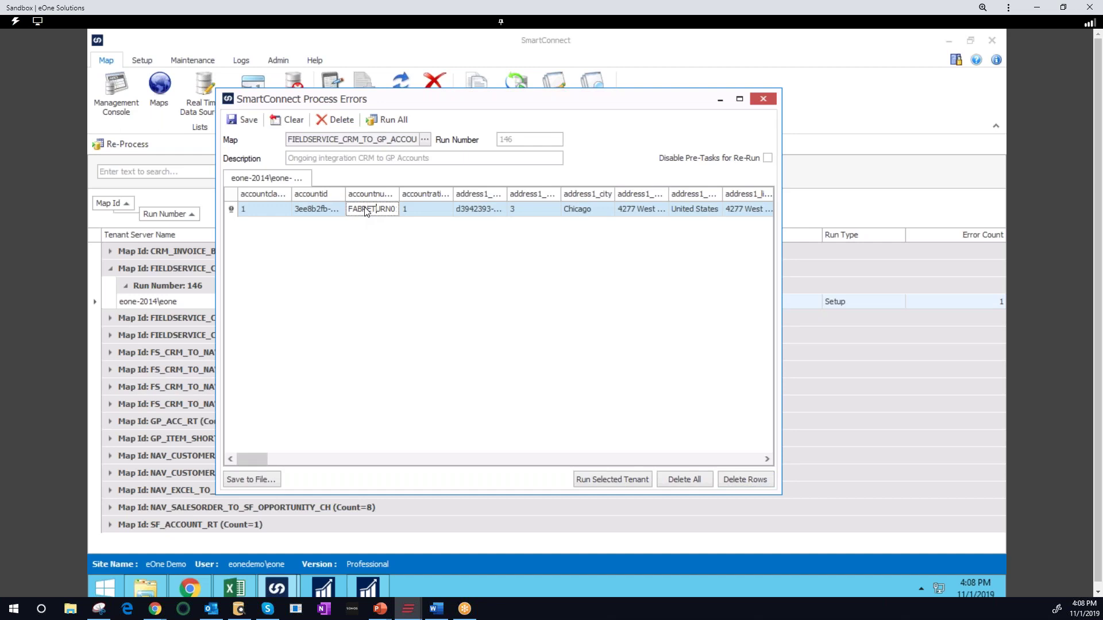
pyautogui.press('BackSpace')
pyautogui.press('BackSpace')
pyautogui.press('BackSpace')
pyautogui.press('BackSpace')
pyautogui.click(433, 209)
pyautogui.write('2')
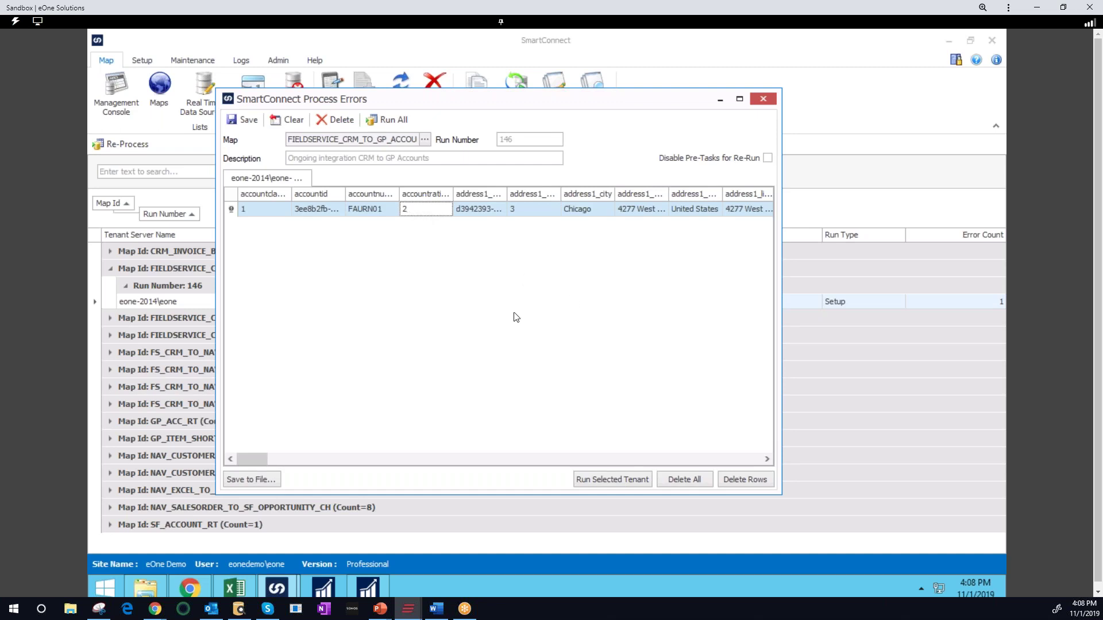
# Close Process Errors without saving the edits and advance to the RESOURCES slide
pyautogui.click(764, 97)
pyautogui.click(509, 316)
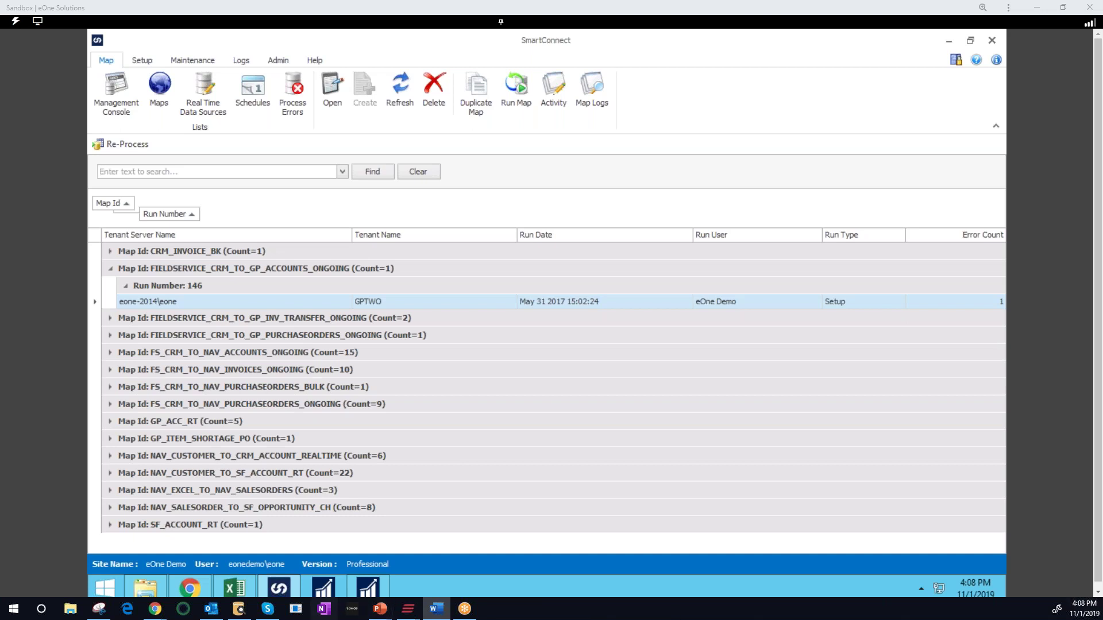
pyautogui.moveTo(146, 587)
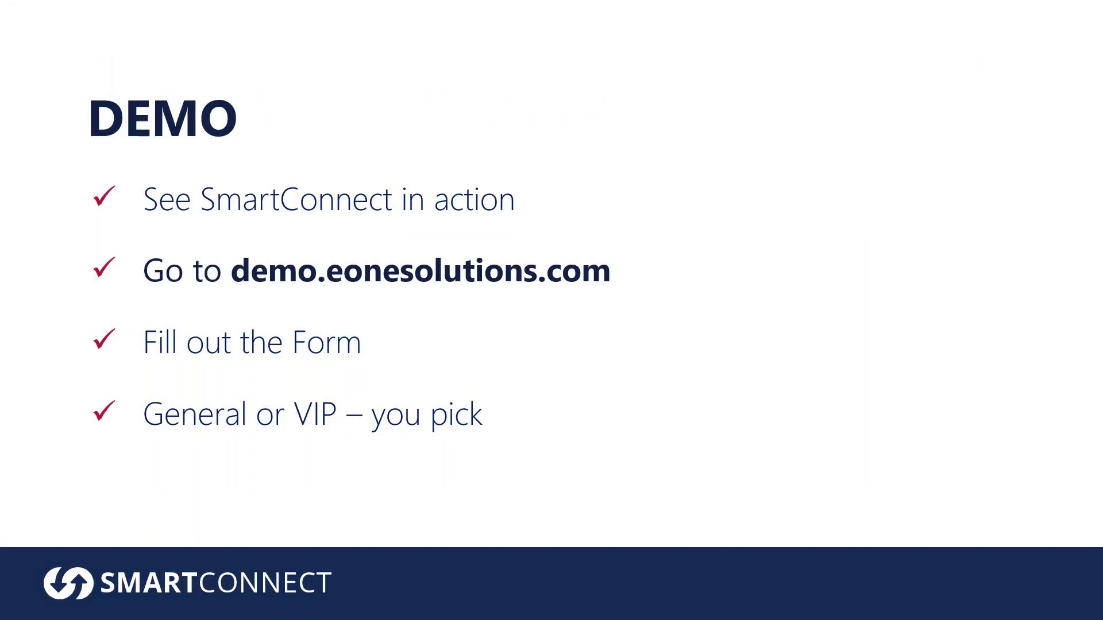
pyautogui.click(32, 609)
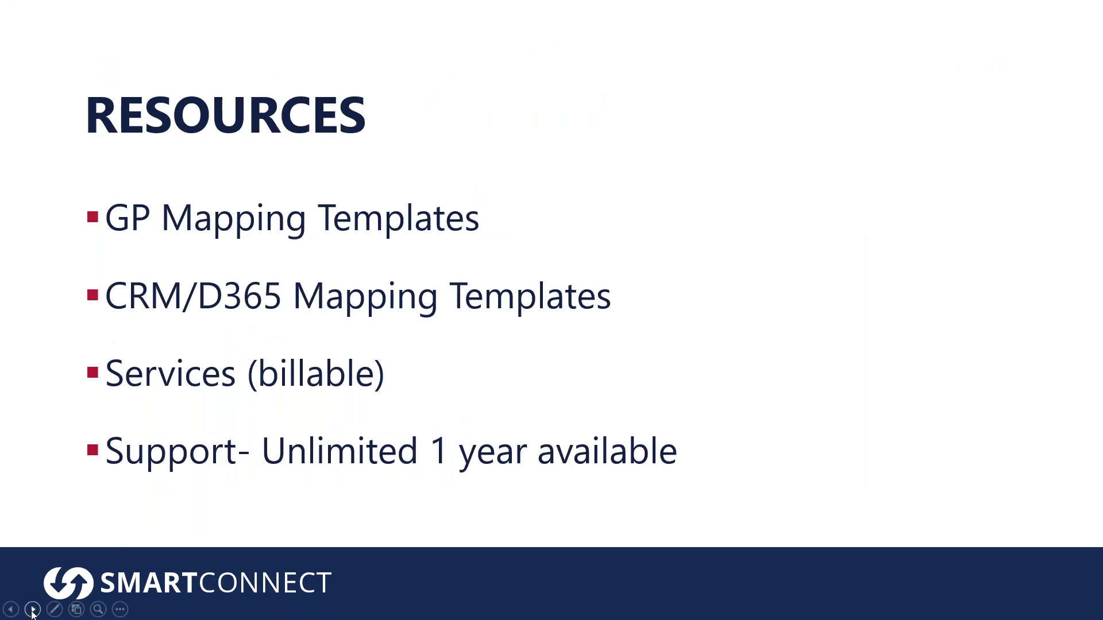